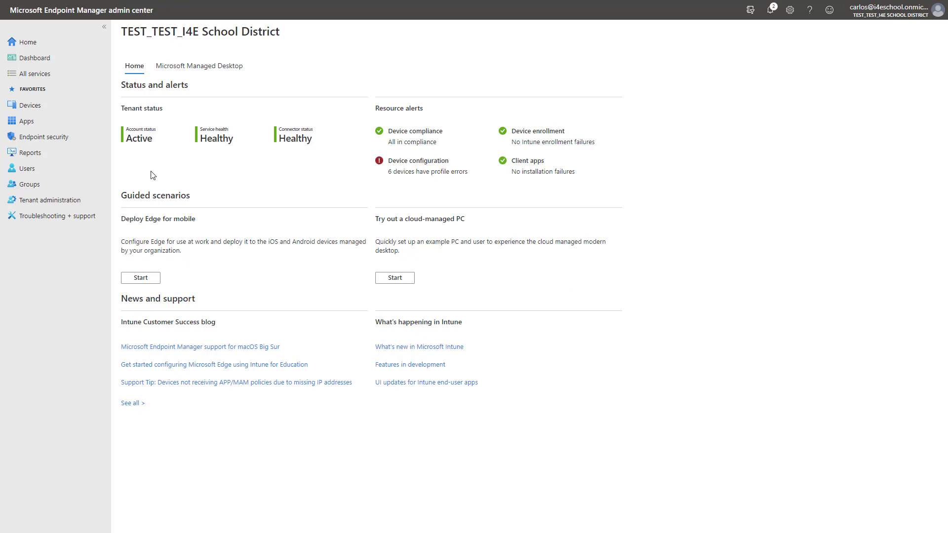
# Step: Start a new security group named "AP Devices - Workshop" with Dynamic Device membership and open its dynamic query rules
pyautogui.click(31, 186)
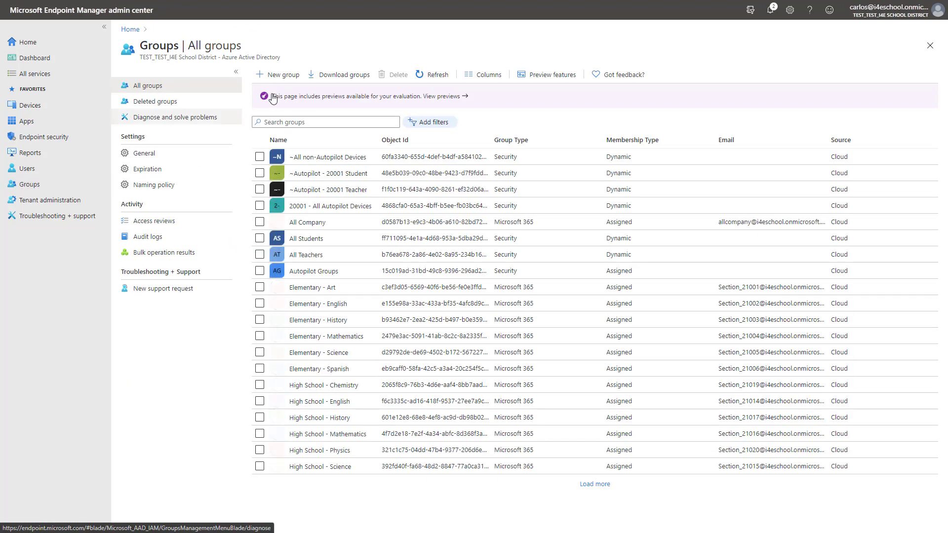
pyautogui.click(280, 76)
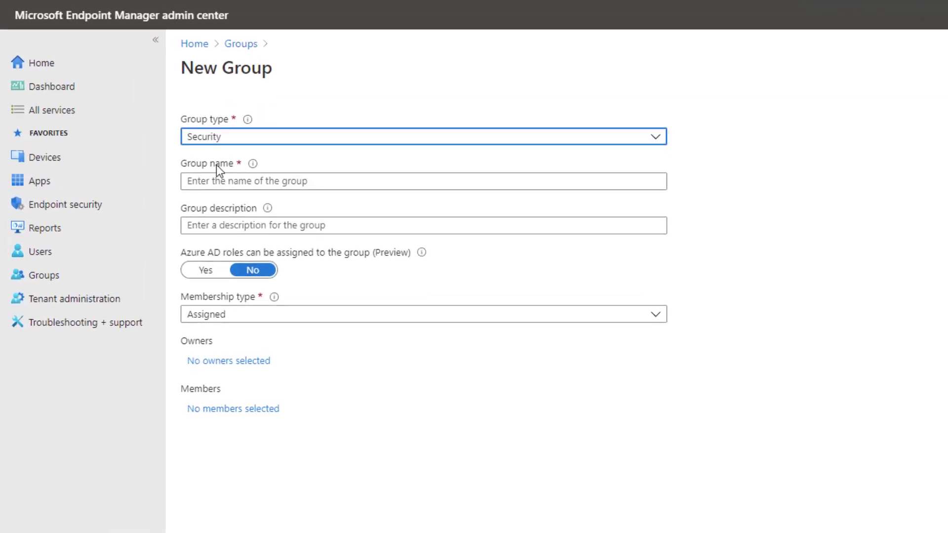
pyautogui.click(206, 182)
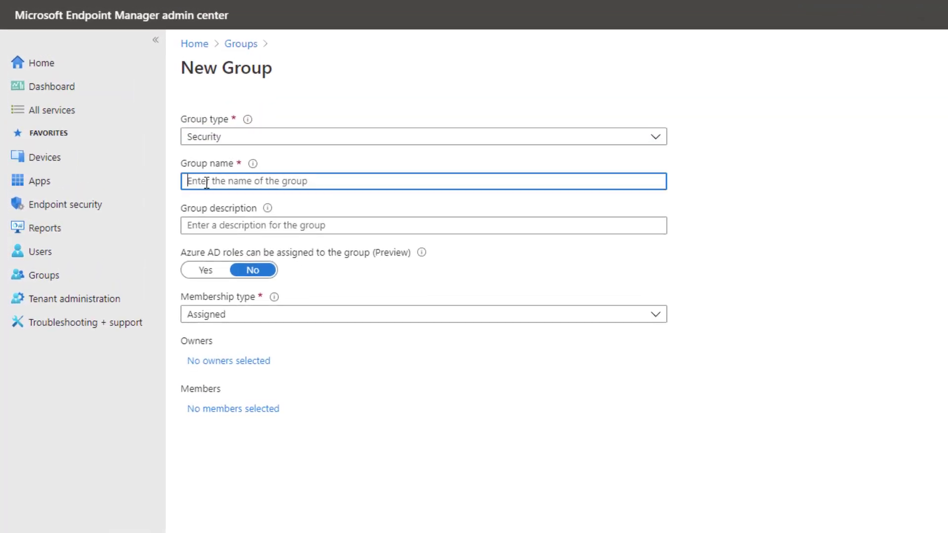
pyautogui.write('AP Devices')
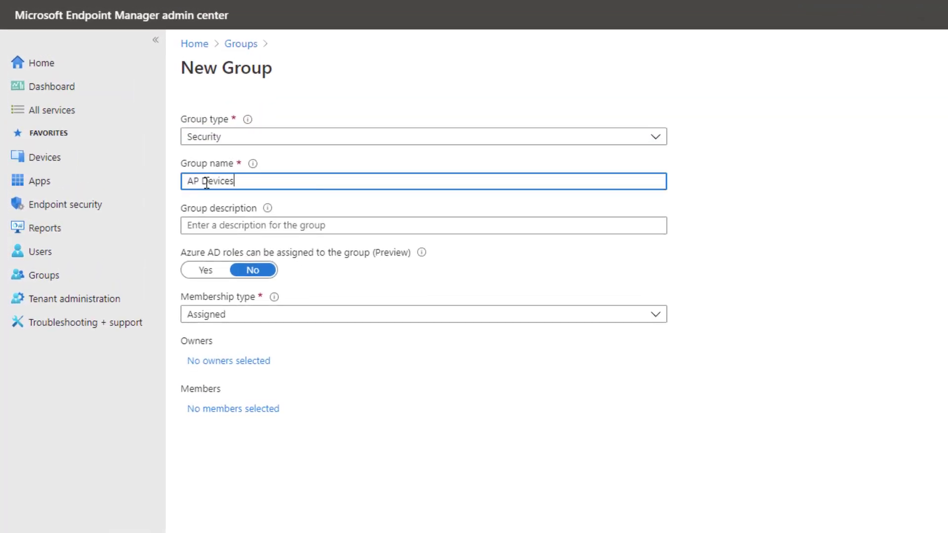
pyautogui.write(' - Workshop')
pyautogui.click(251, 324)
pyautogui.click(247, 385)
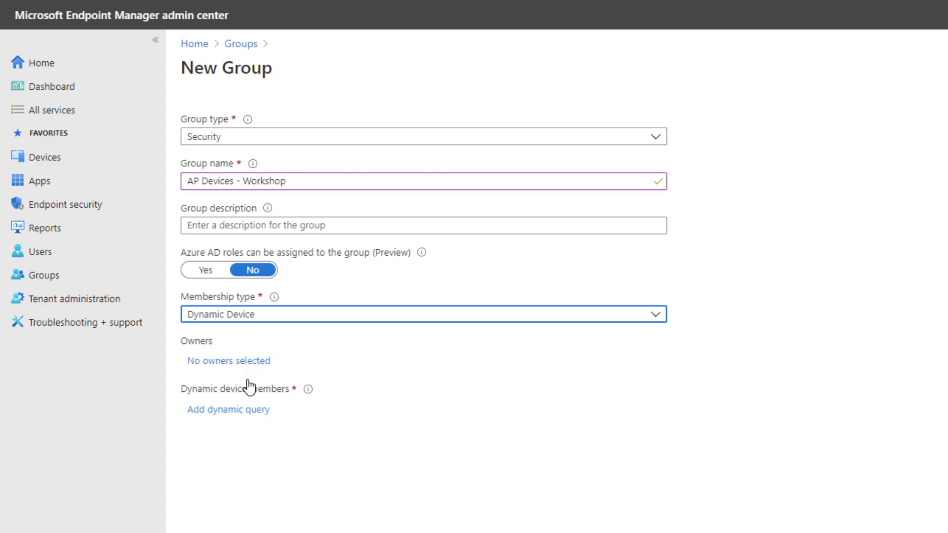
pyautogui.click(233, 411)
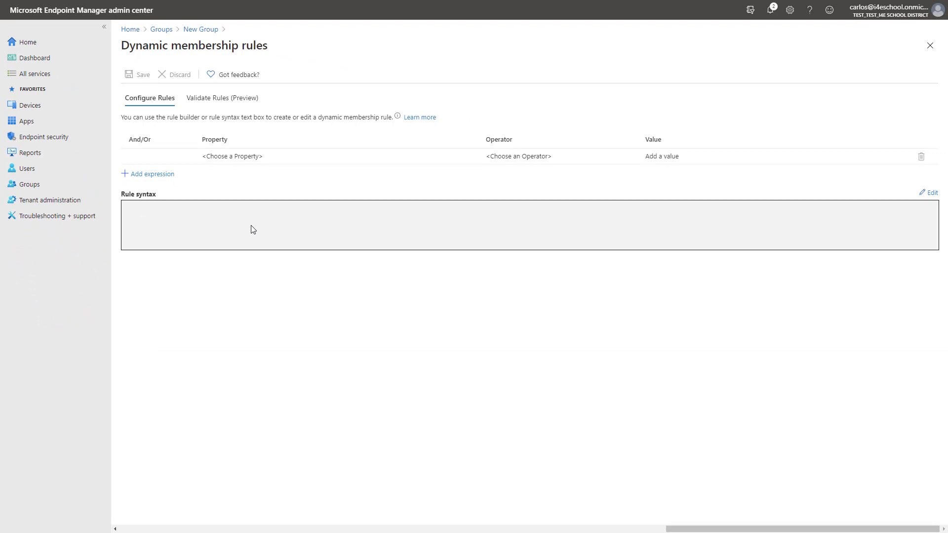
# Step: Switch to the Microsoft Docs article on Autopilot enrollment and examine the dynamic rule expressions for creating an Autopilot device group
pyautogui.click(197, 9)
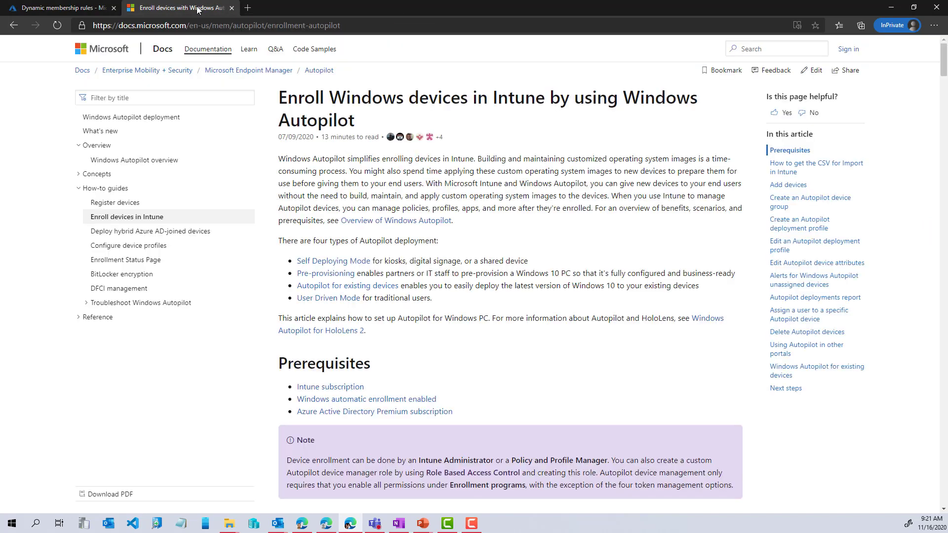
pyautogui.press('F11')
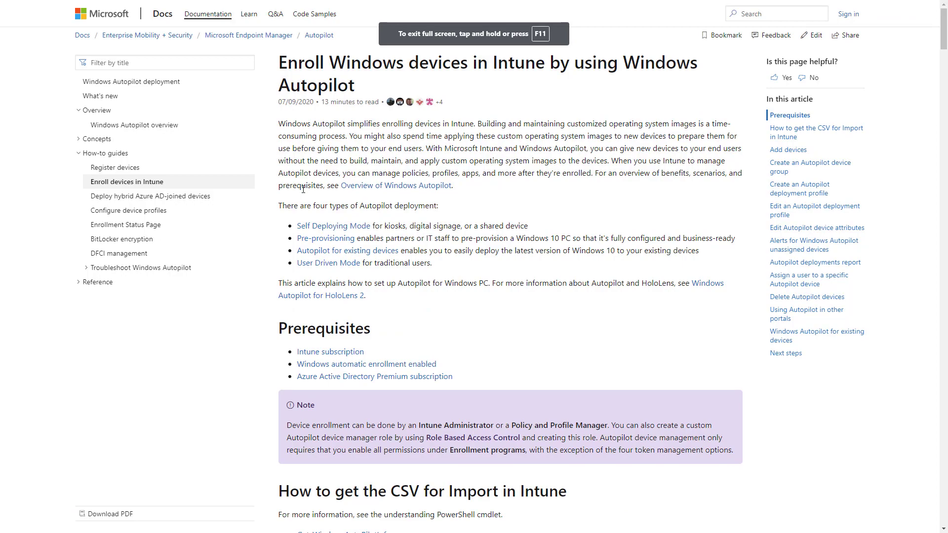
pyautogui.scroll(-15, 543, 306)
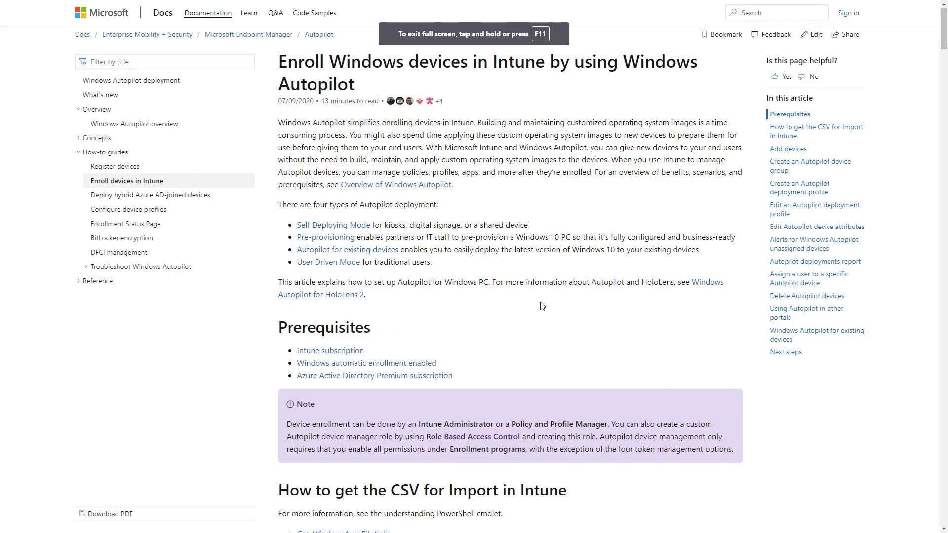
pyautogui.scroll(-15, 544, 309)
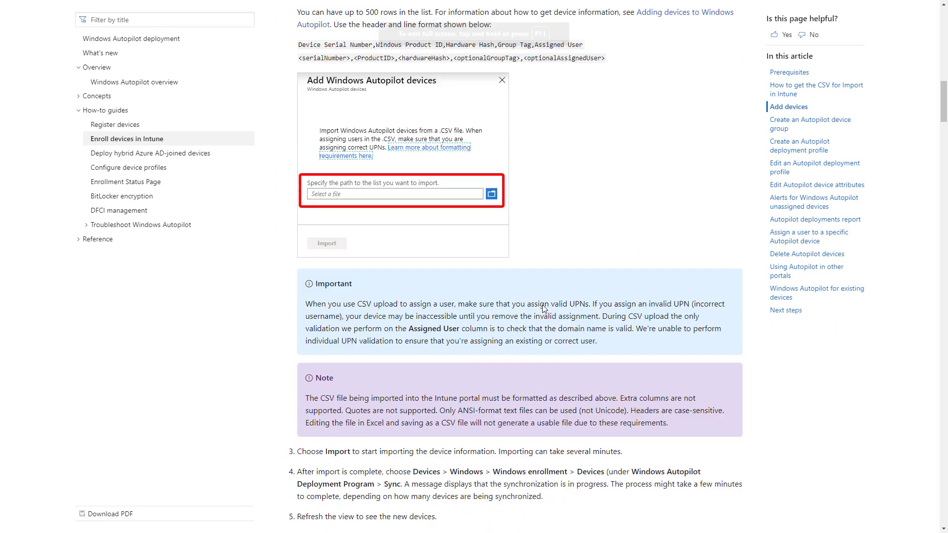
pyautogui.scroll(-2, 543, 309)
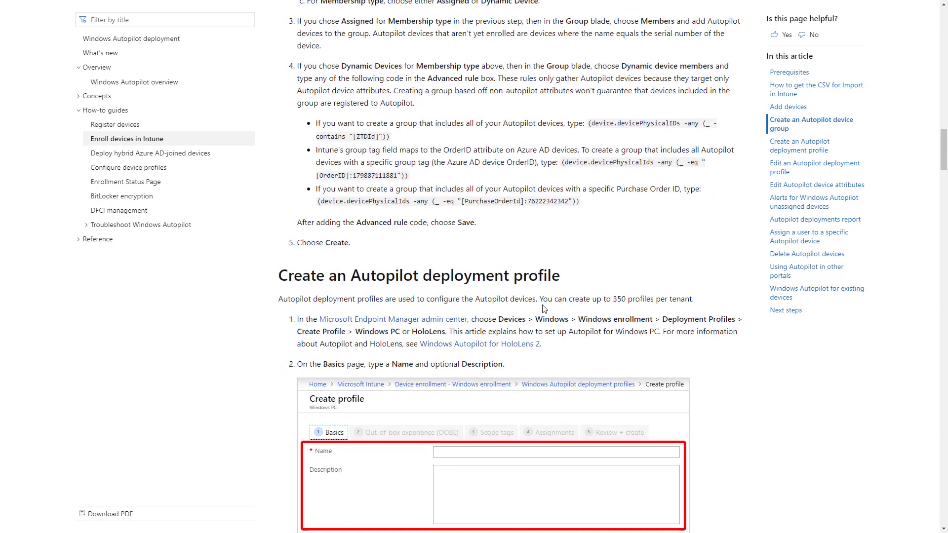
pyautogui.scroll(1, 543, 309)
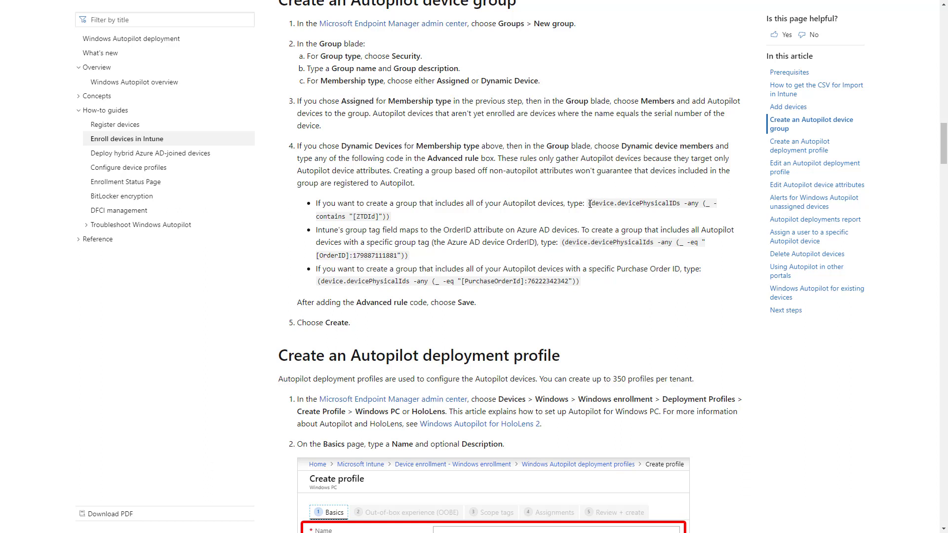
pyautogui.moveTo(589, 204); pyautogui.dragTo(396, 222)
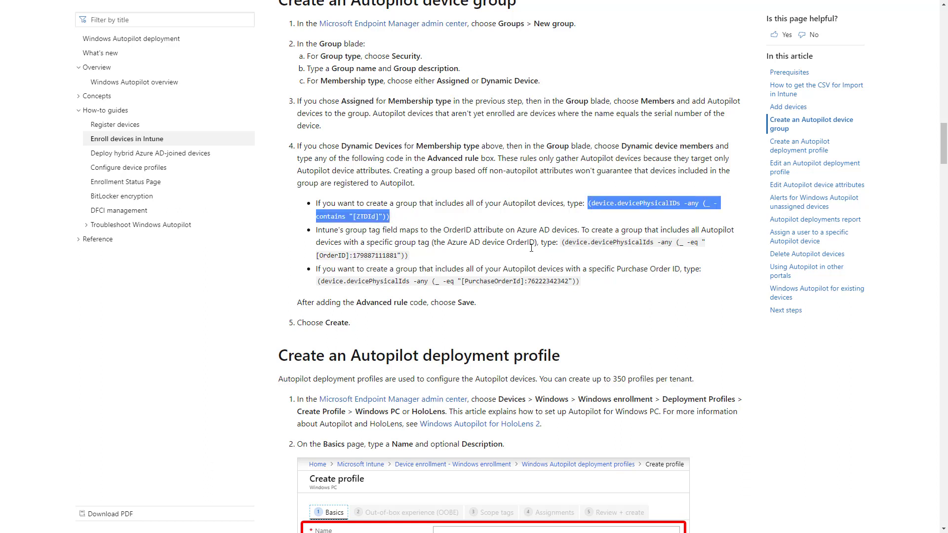
pyautogui.click(575, 257)
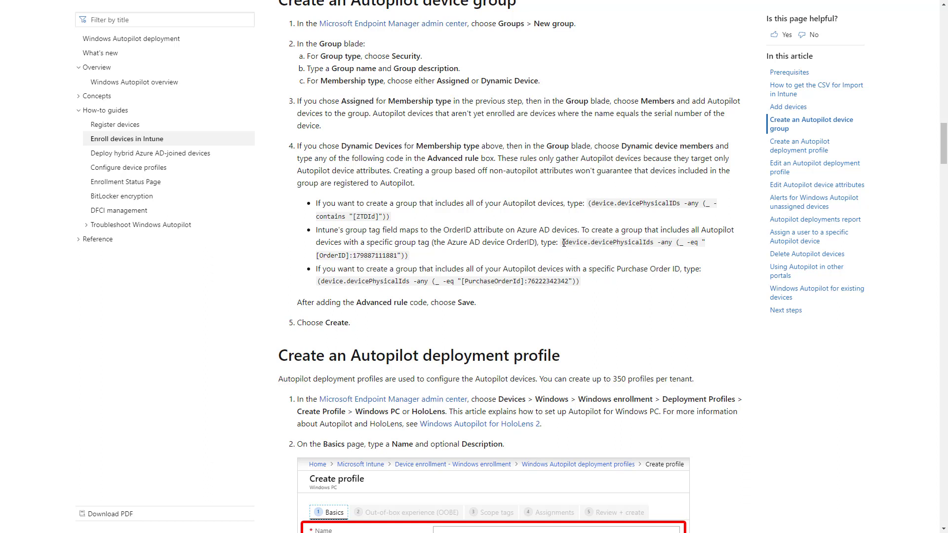
pyautogui.moveTo(564, 243); pyautogui.dragTo(414, 257)
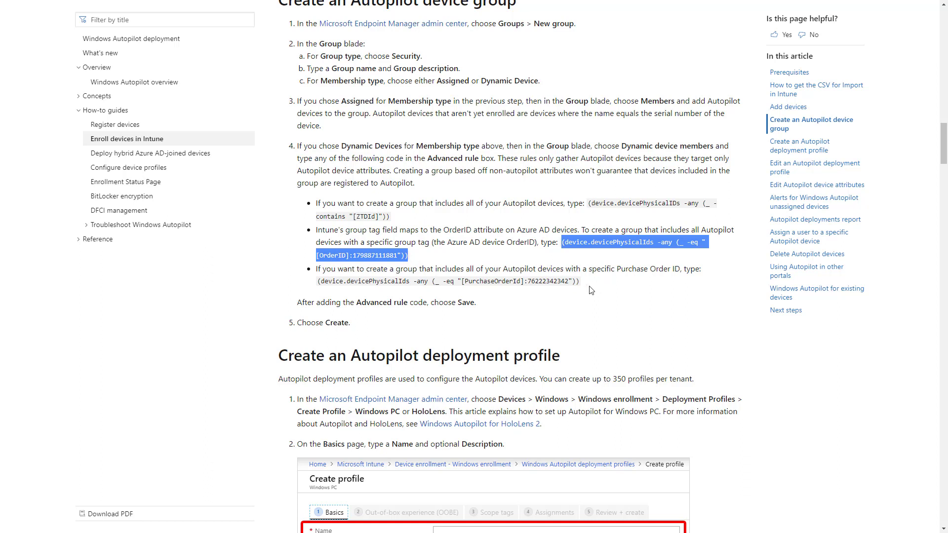
pyautogui.moveTo(590, 287); pyautogui.dragTo(322, 274)
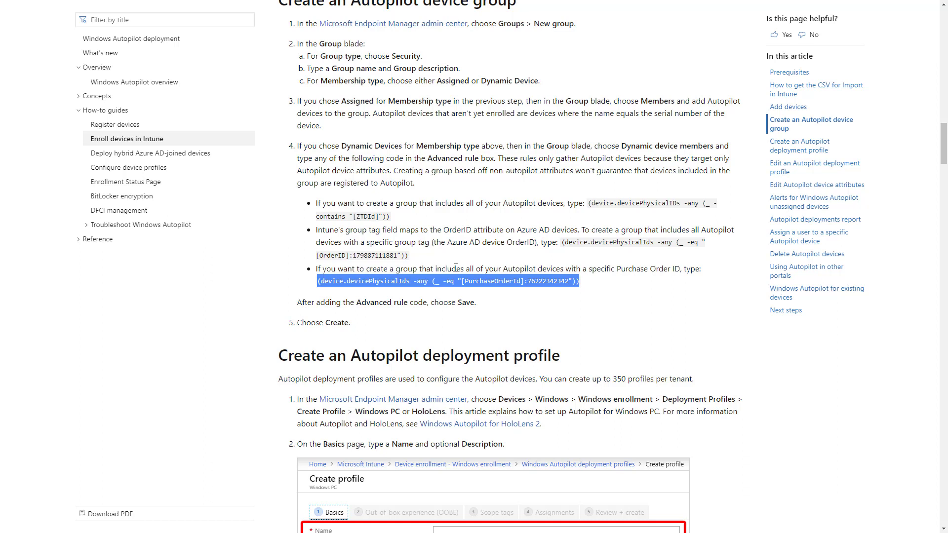
pyautogui.click(526, 259)
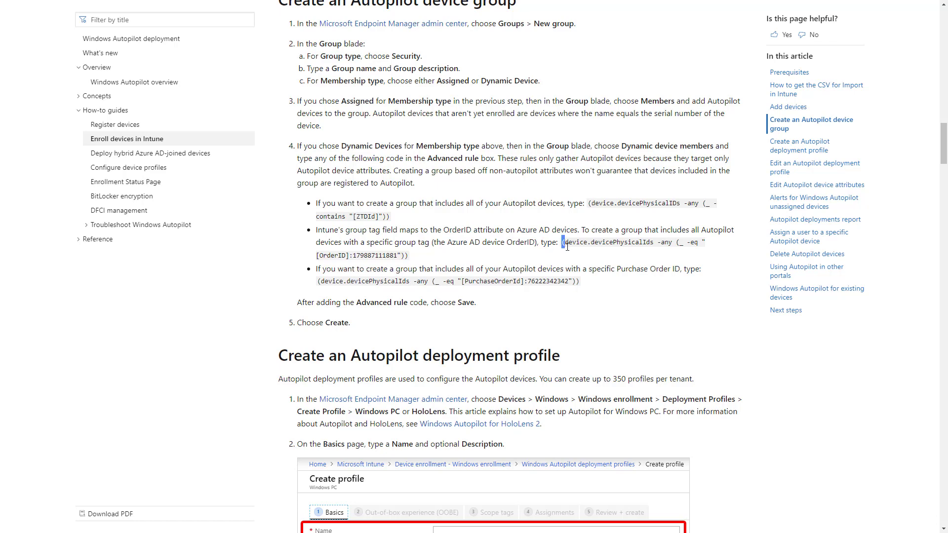
# Step: Copy the article's rule expression for Autopilot devices with a specific group tag (OrderID)
pyautogui.moveTo(563, 243); pyautogui.dragTo(440, 261)
pyautogui.hotkey('ctrl', 'c')
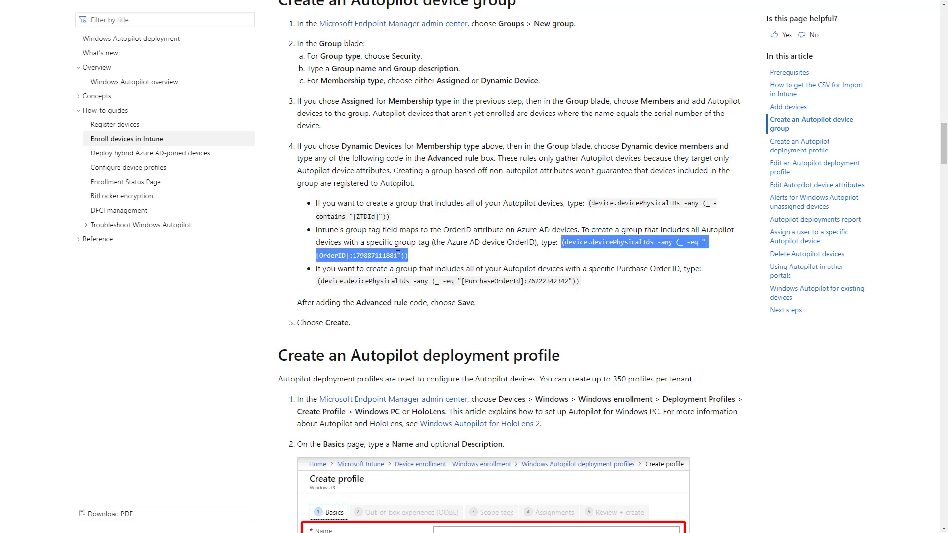
pyautogui.rightClick(398, 254)
pyautogui.click(425, 267)
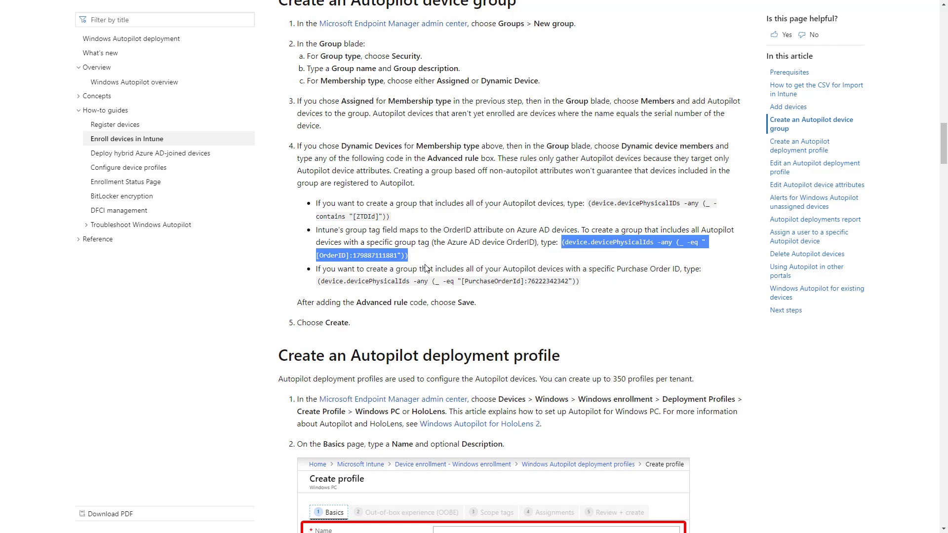
# Step: Return to the group's dynamic membership rules in Endpoint Manager and paste the copied expression as the rule syntax
pyautogui.click(82, 9)
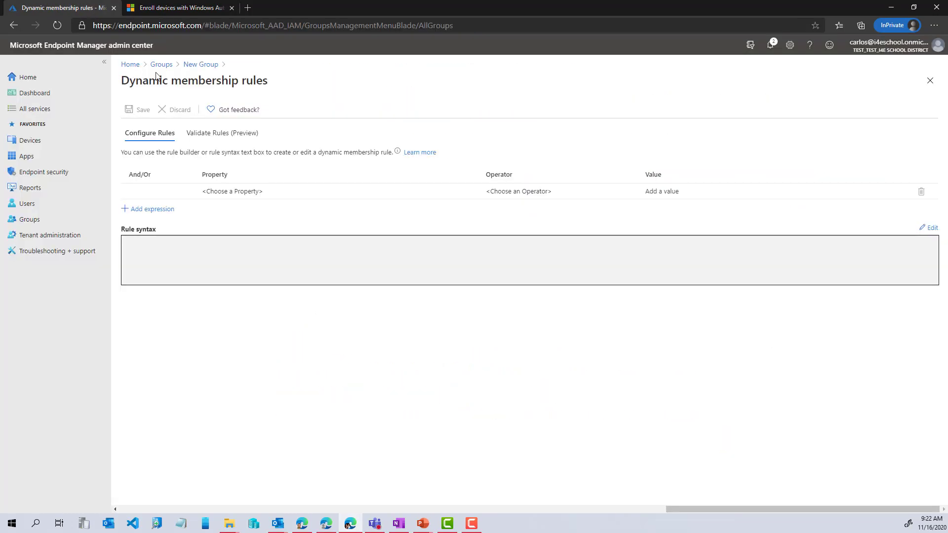
pyautogui.press('F11')
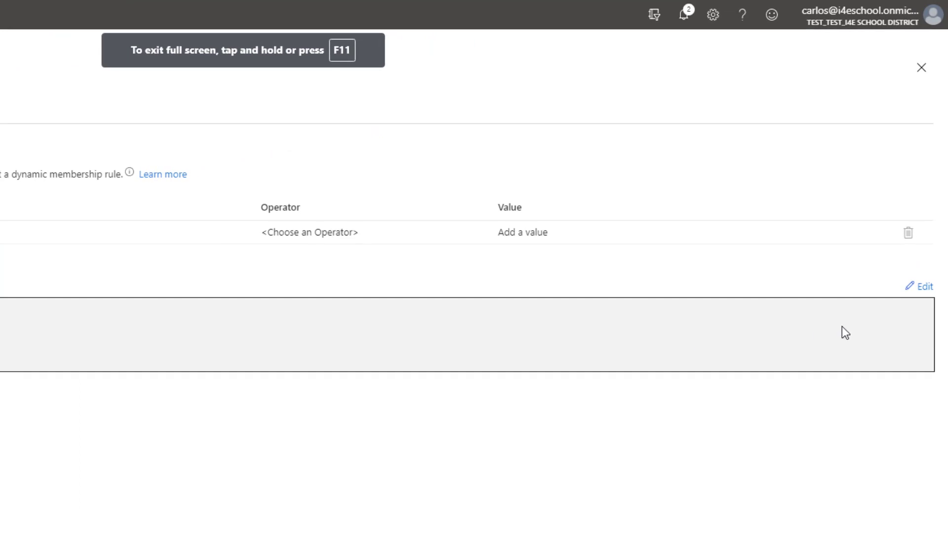
pyautogui.click(922, 284)
pyautogui.click(505, 199)
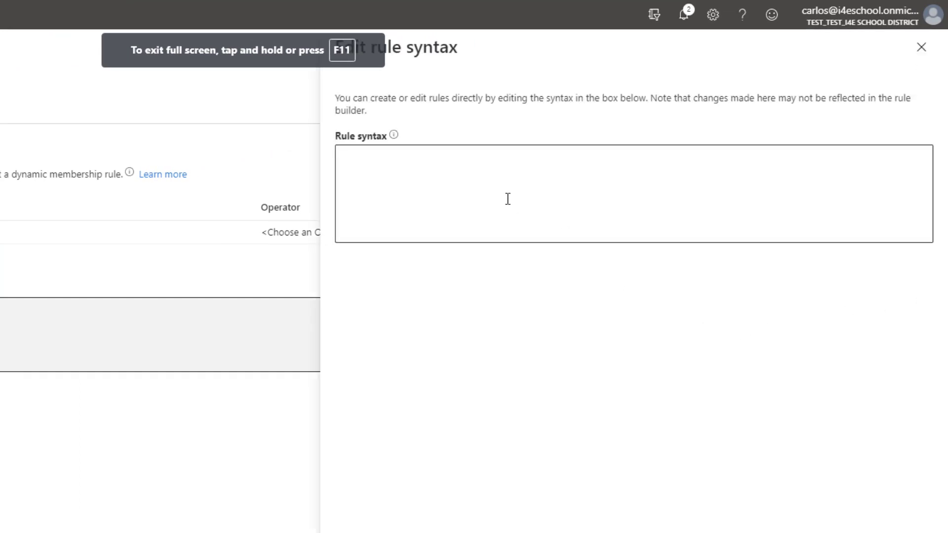
pyautogui.rightClick(495, 193)
pyautogui.click(535, 337)
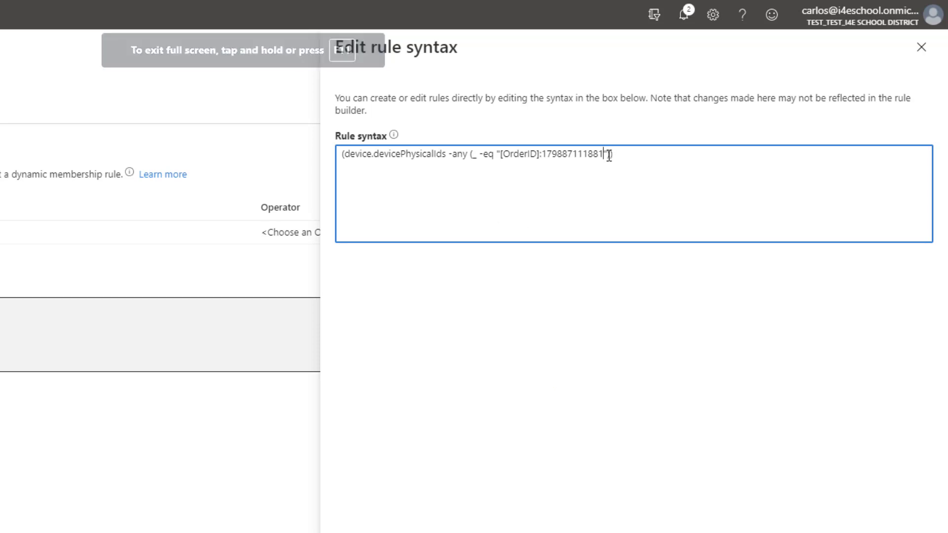
# Step: Replace the sample OrderID value in the rule syntax with "Workshop"
pyautogui.hotkey('shift', 'Left')
pyautogui.hotkey('shift', 'Left')
pyautogui.hotkey('shift', 'Left')
pyautogui.hotkey('shift', 'Left')
pyautogui.hotkey('shift', 'Left')
pyautogui.hotkey('shift', 'Left')
pyautogui.hotkey('shift', 'Left')
pyautogui.hotkey('shift', 'Left')
pyautogui.hotkey('shift', 'Left')
pyautogui.hotkey('shift', 'Left')
pyautogui.hotkey('shift', 'Left')
pyautogui.hotkey('shift', 'Left')
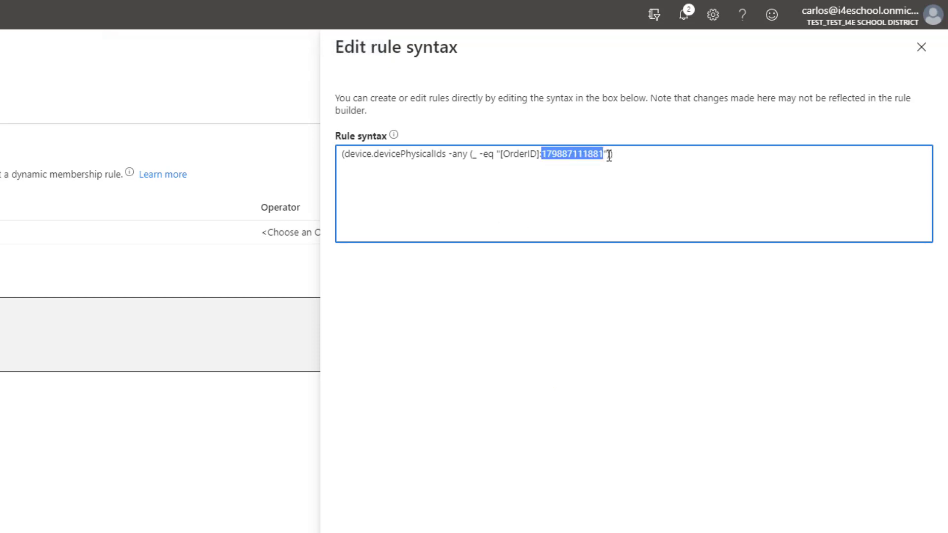
pyautogui.write('Wo')
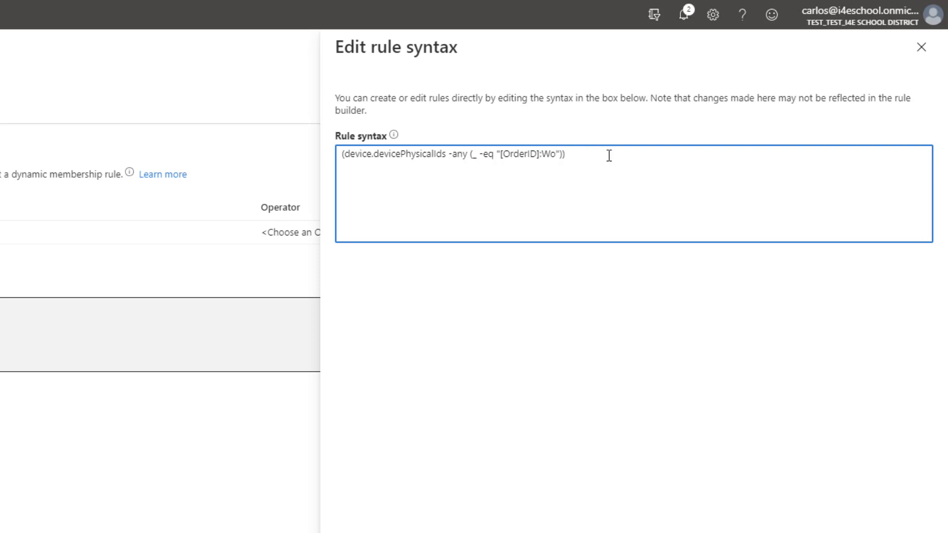
pyautogui.write('rkshop')
# Step: Accept the edited syntax, save the dynamic membership rule, and create the group
pyautogui.click(553, 518)
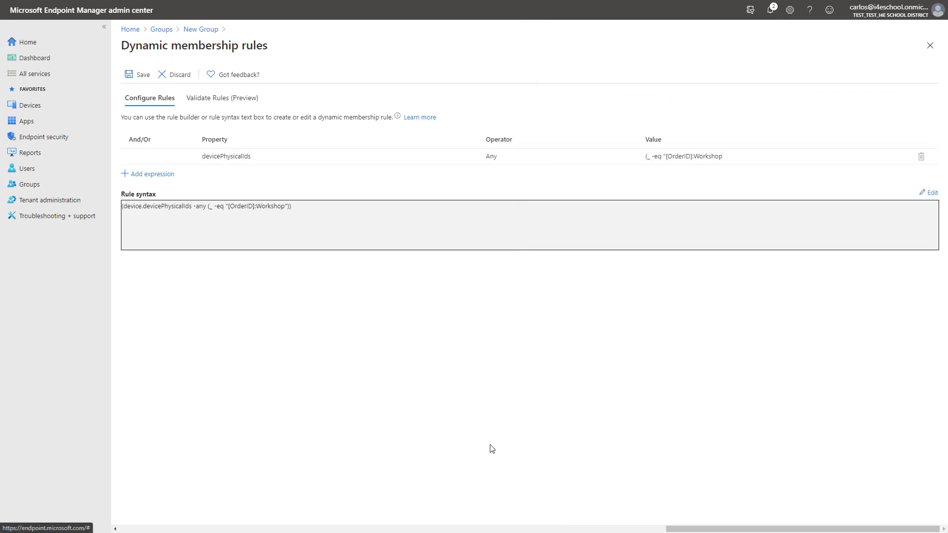
pyautogui.click(137, 75)
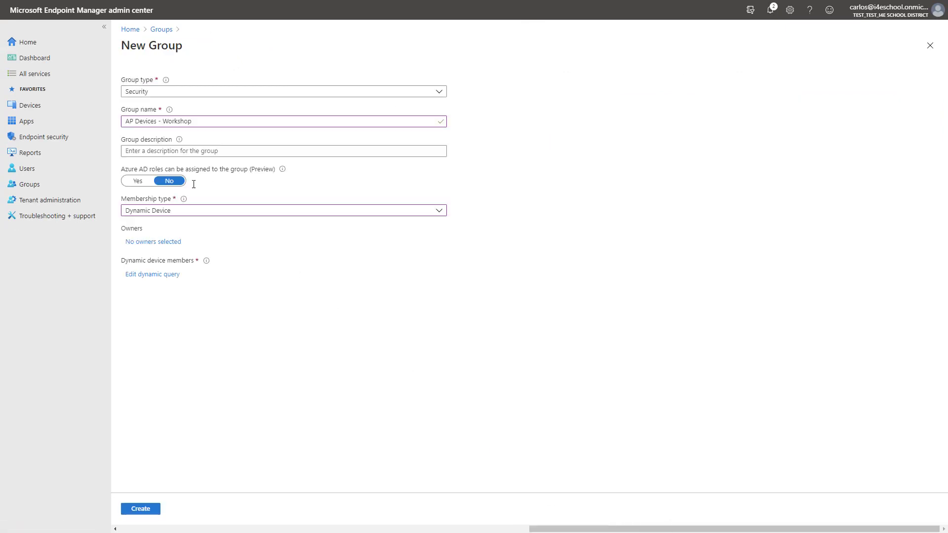
pyautogui.click(140, 509)
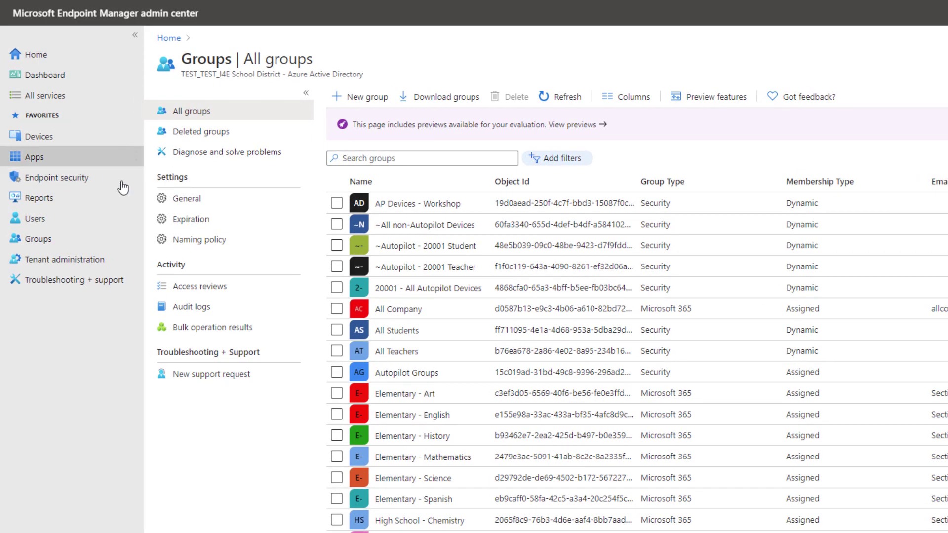
# Step: Open the Windows Autopilot deployment profiles from the Windows enrollment settings for devices
pyautogui.click(57, 144)
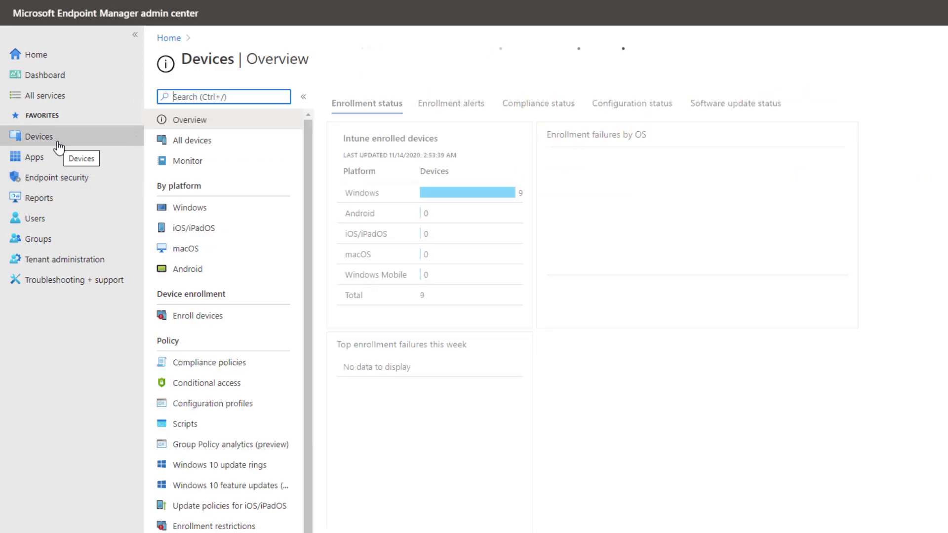
pyautogui.click(207, 208)
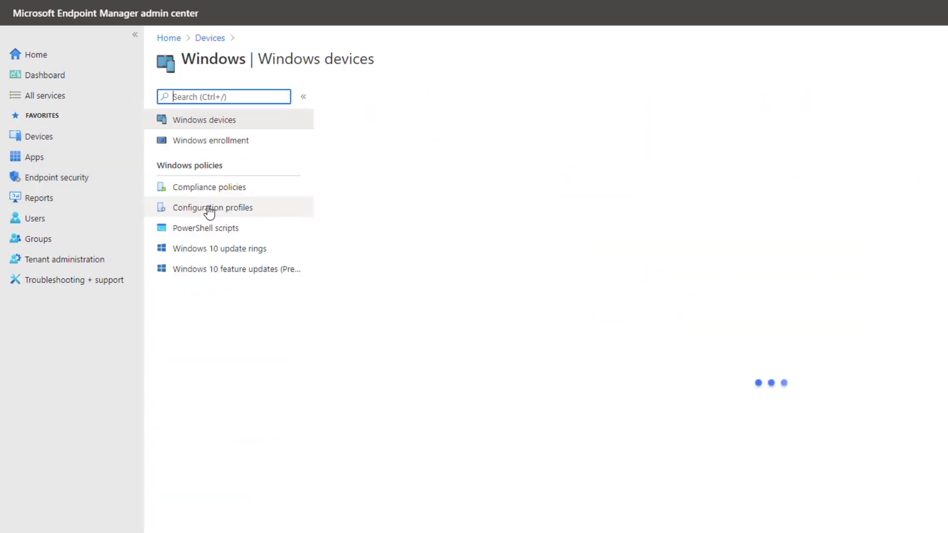
pyautogui.click(242, 143)
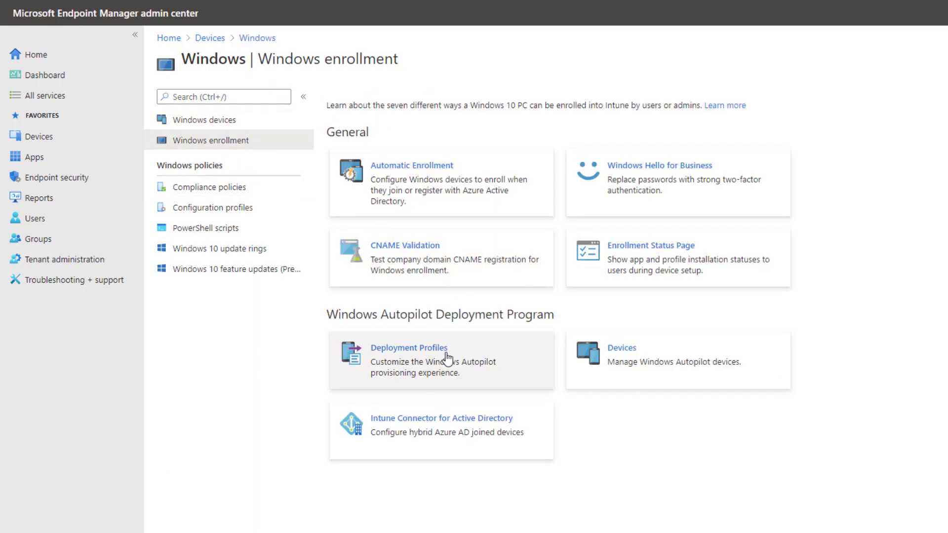
pyautogui.click(447, 359)
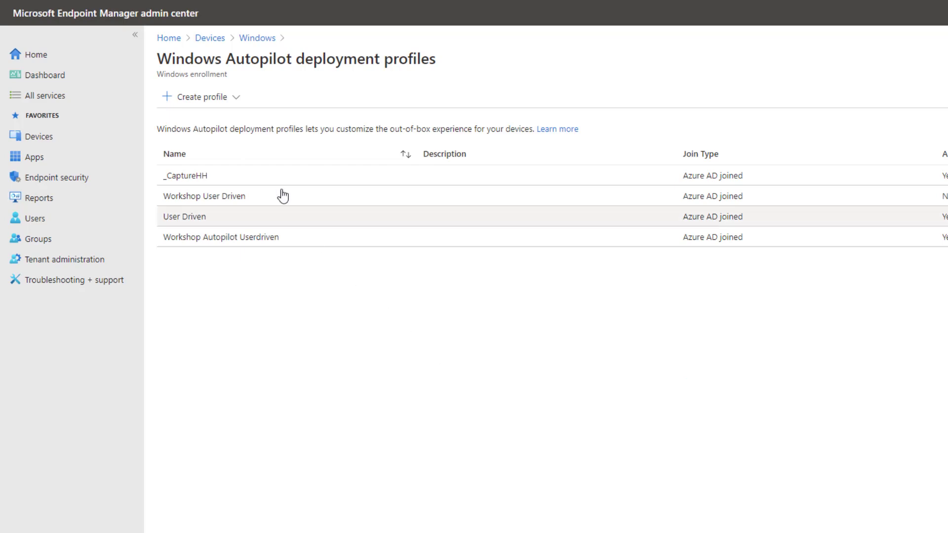
# Step: Start a Windows PC deployment profile named "AP UserDriven" and set it to convert all targeted devices to Autopilot
pyautogui.click(203, 98)
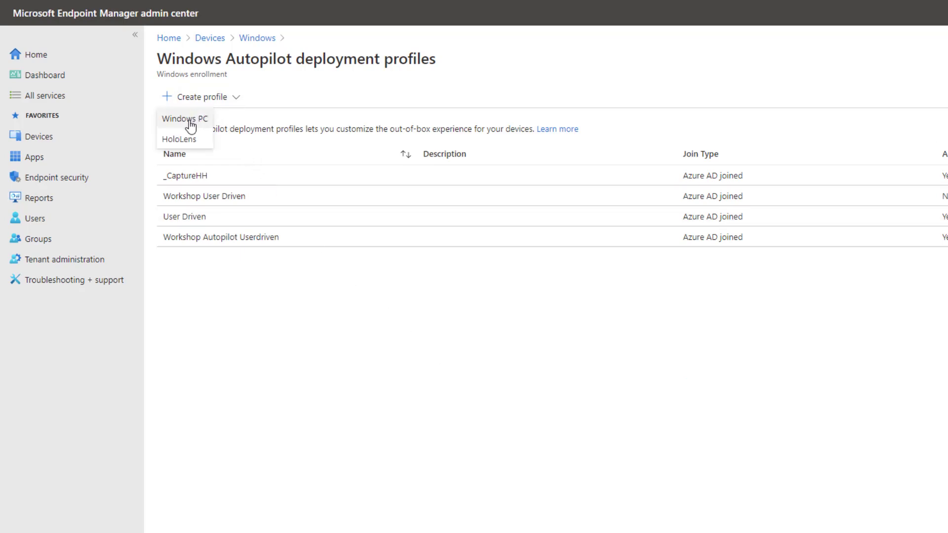
pyautogui.click(191, 123)
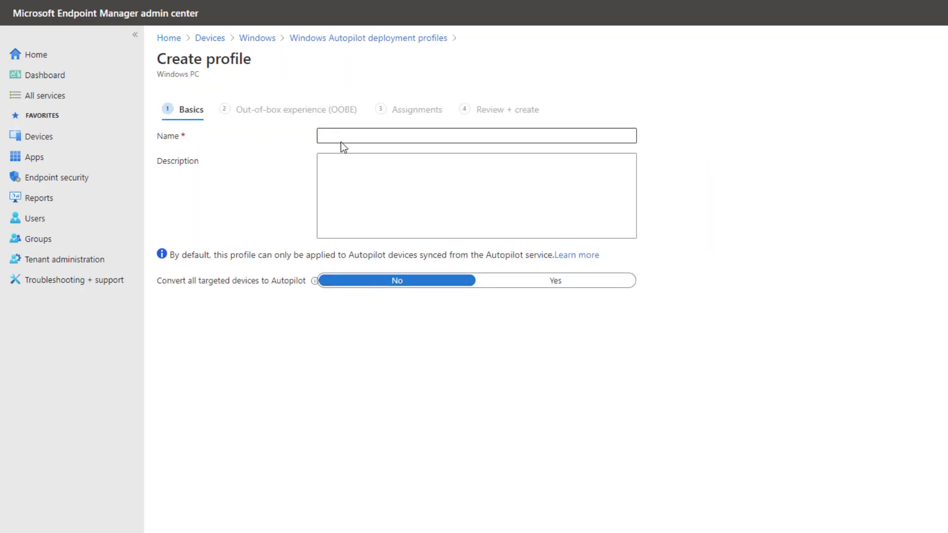
pyautogui.click(341, 137)
pyautogui.write('A')
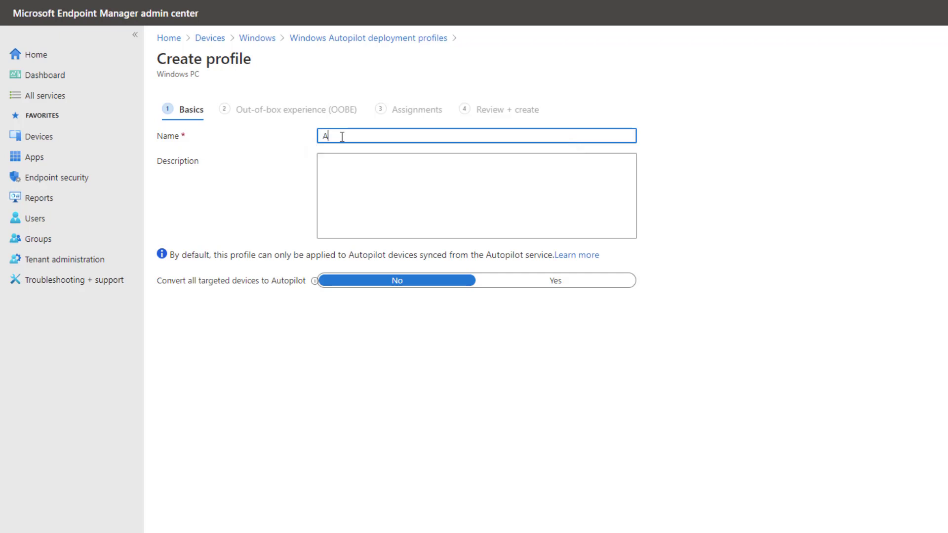
pyautogui.write('P UserDriven')
pyautogui.click(540, 287)
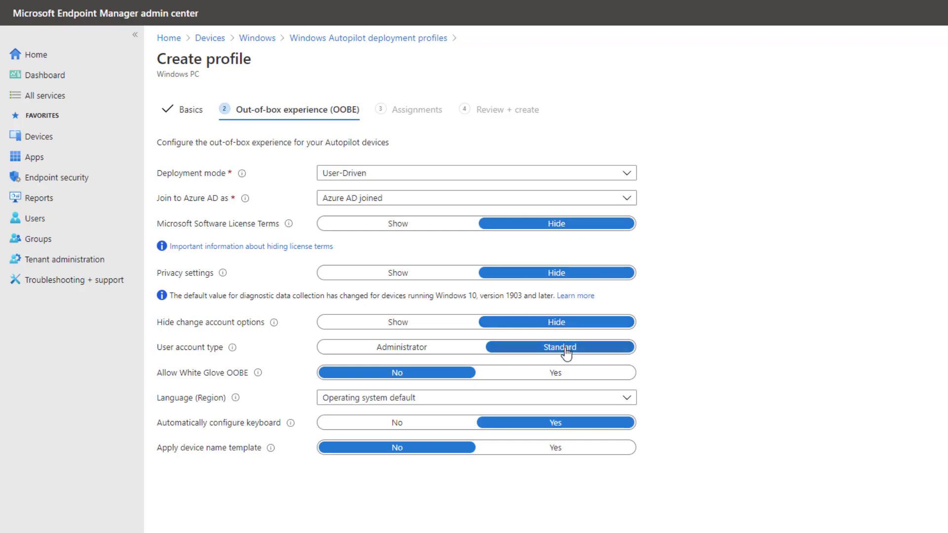
# Step: Allow White Glove OOBE for the profile and apply the device name template AP-%SERIAL%
pyautogui.click(553, 378)
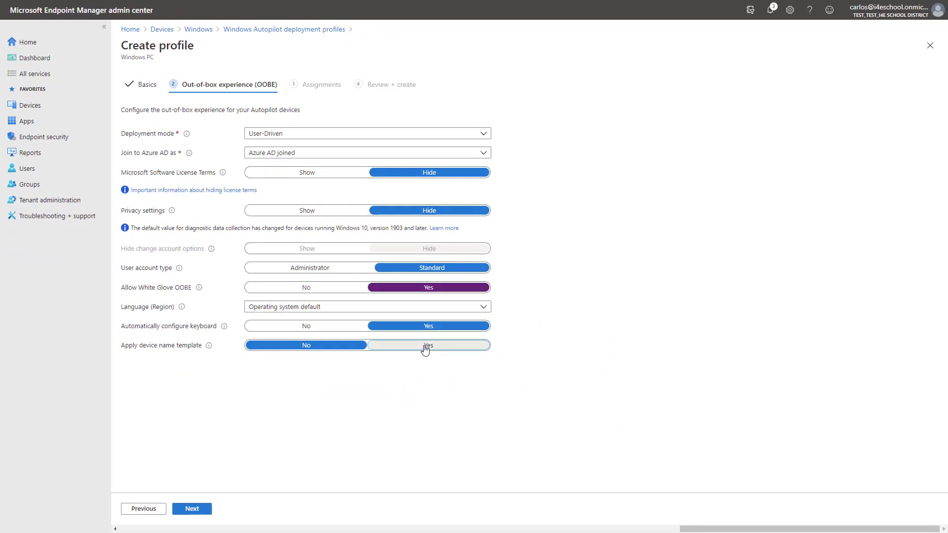
pyautogui.click(426, 346)
pyautogui.click(269, 414)
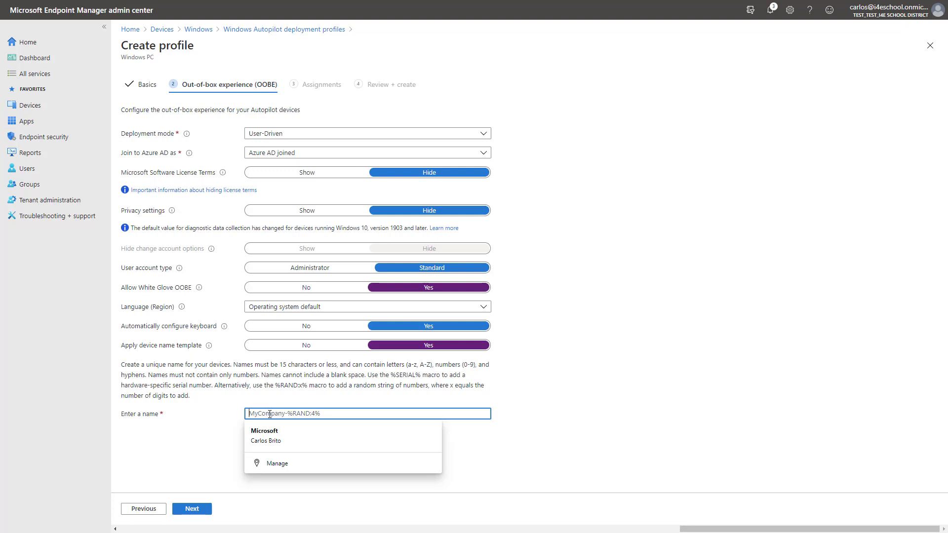
pyautogui.write('AP-')
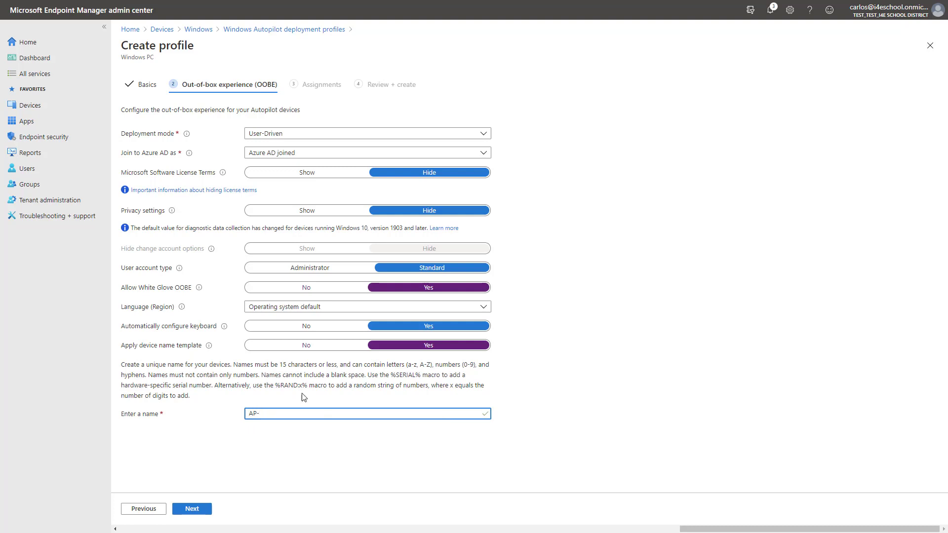
pyautogui.moveTo(419, 375); pyautogui.dragTo(391, 376)
pyautogui.hotkey('ctrl', 'c')
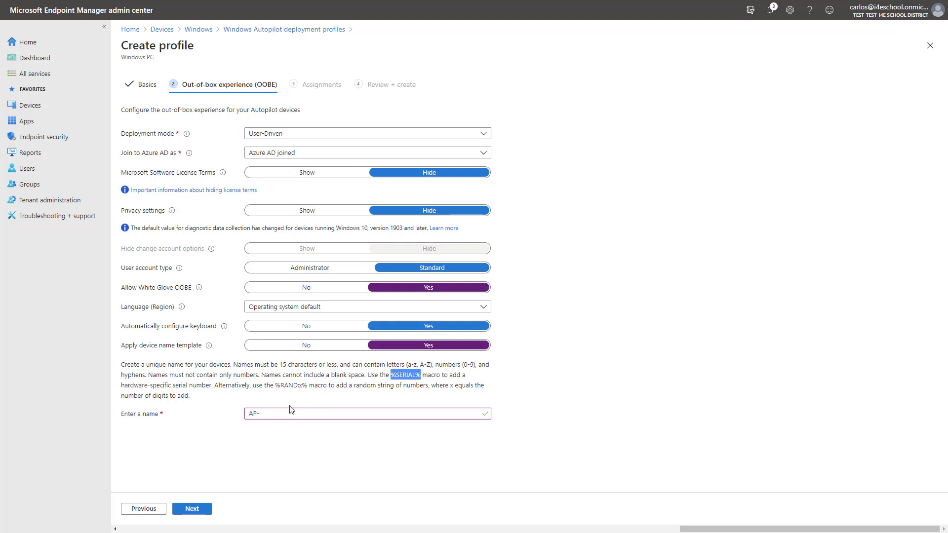
pyautogui.click(267, 412)
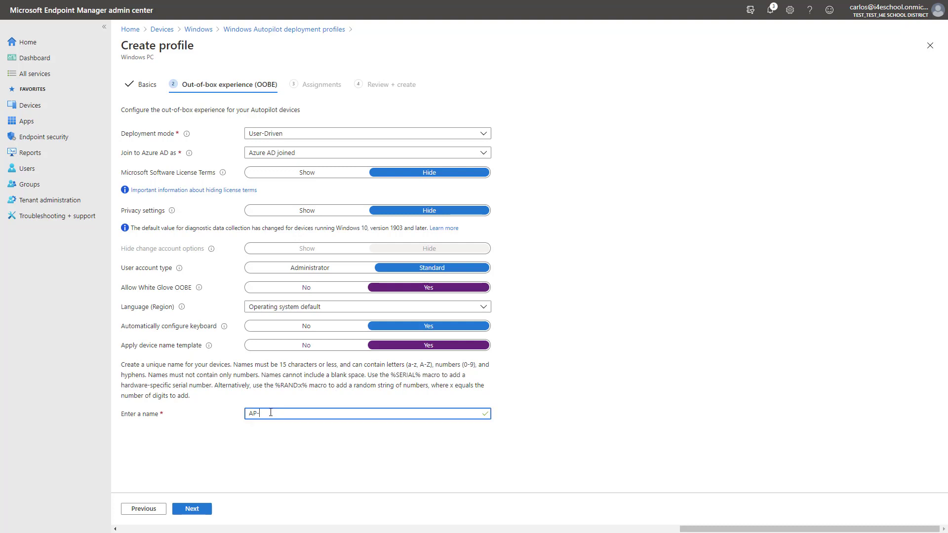
pyautogui.hotkey('ctrl', 'v')
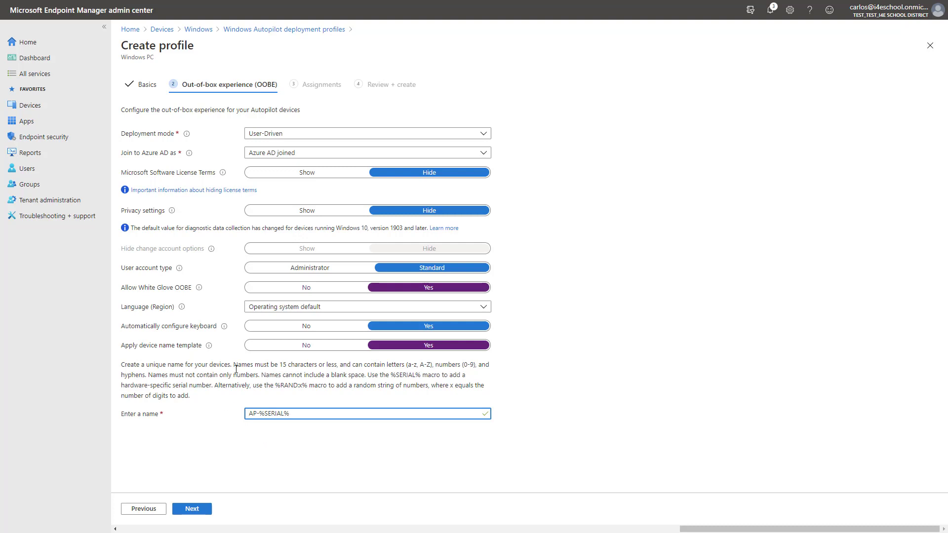
# Step: Assign the profile to the included group AP Devices - Workshop and create the profile
pyautogui.click(207, 512)
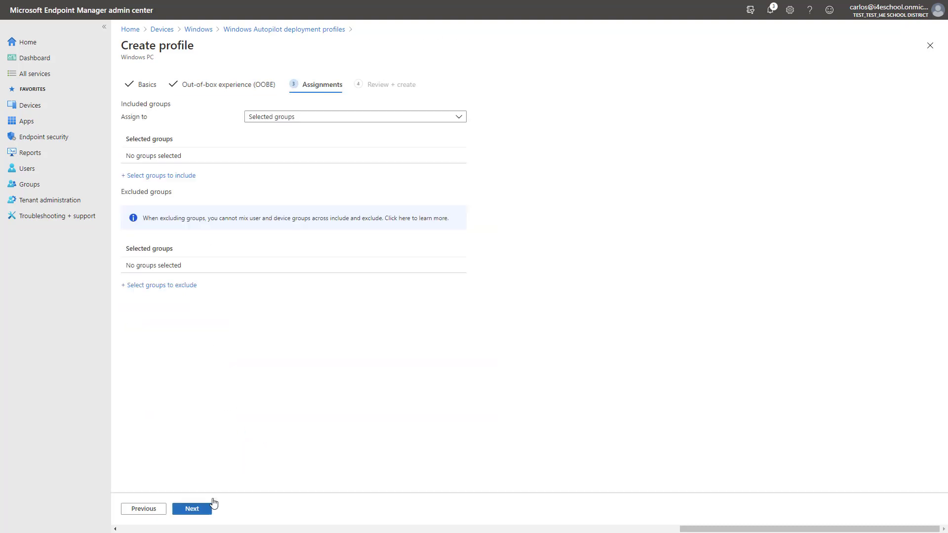
pyautogui.click(310, 125)
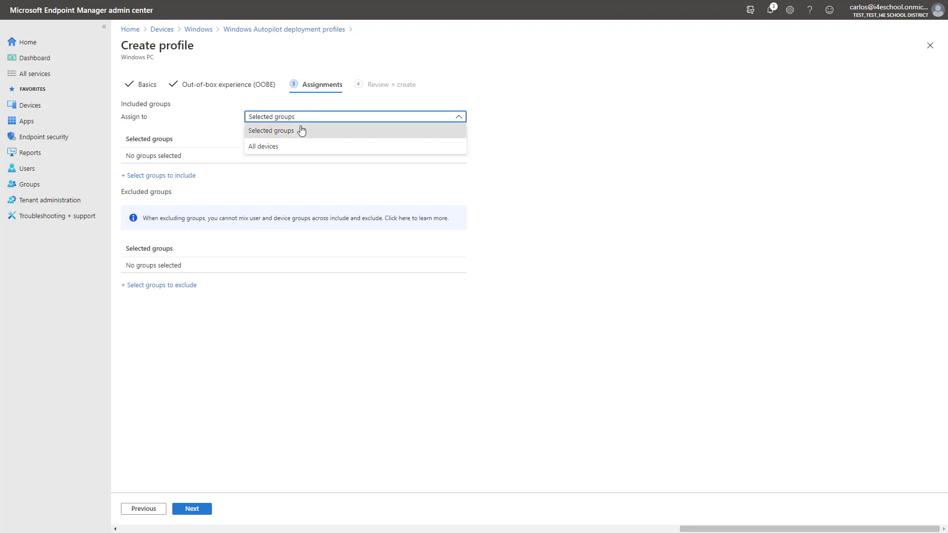
pyautogui.click(259, 133)
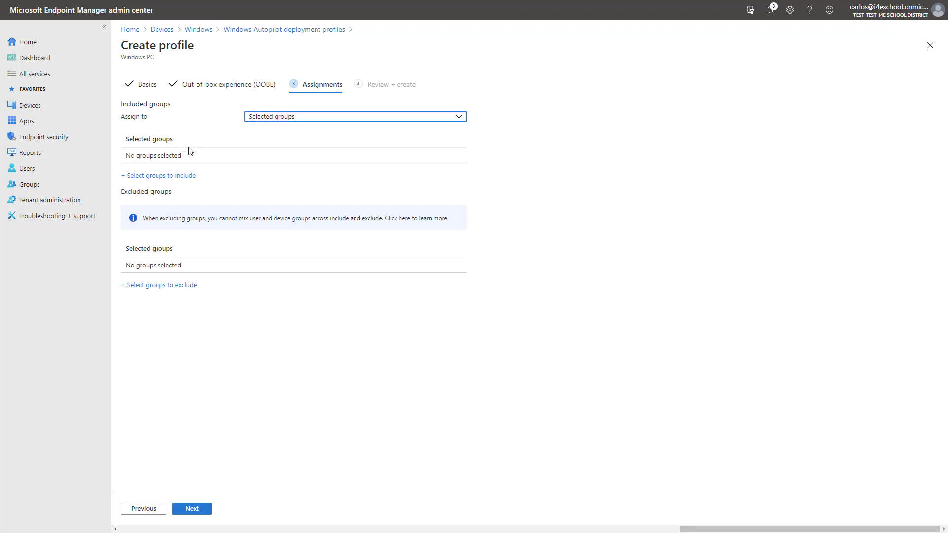
pyautogui.click(172, 177)
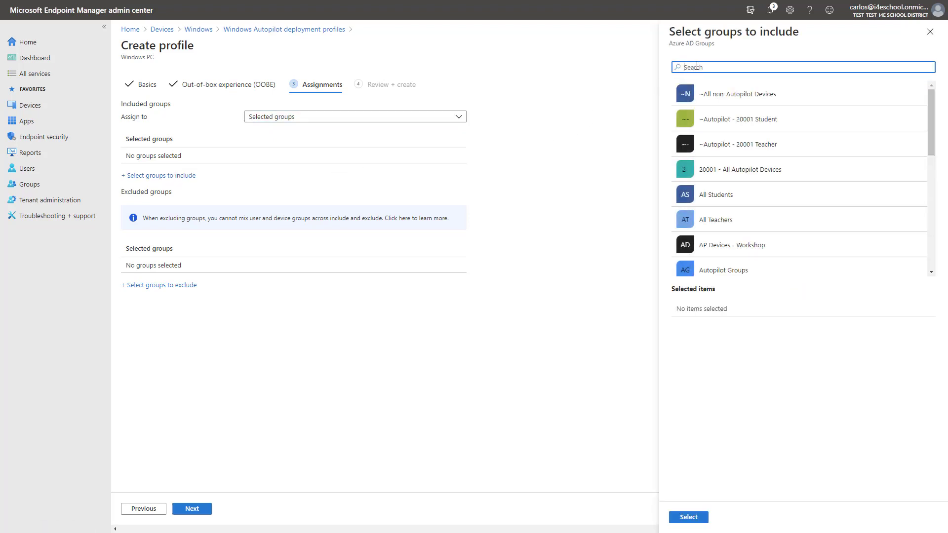
pyautogui.write('AP')
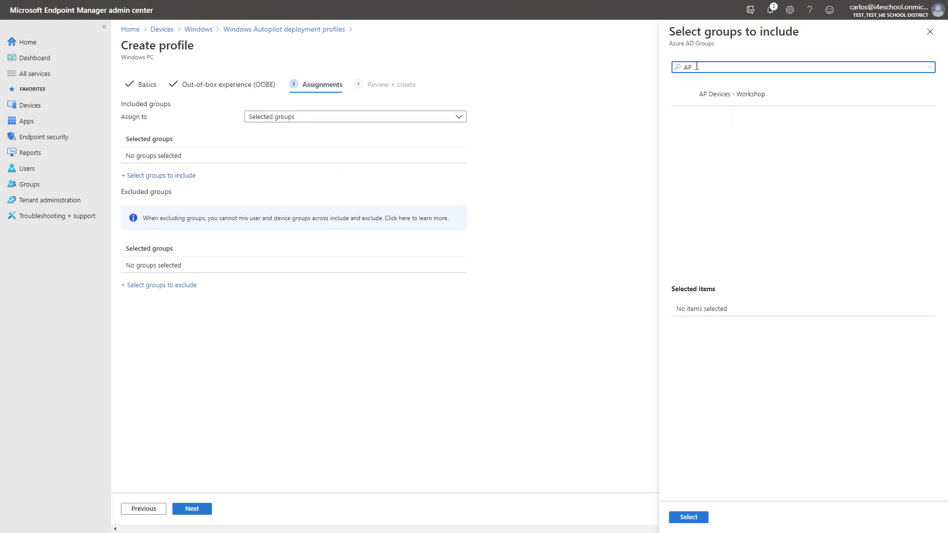
pyautogui.click(734, 96)
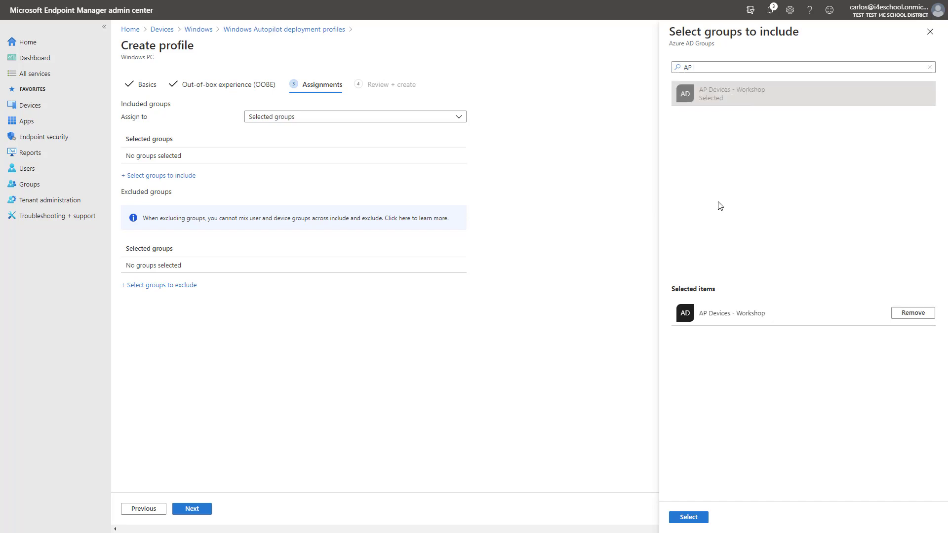
pyautogui.click(688, 516)
pyautogui.click(193, 509)
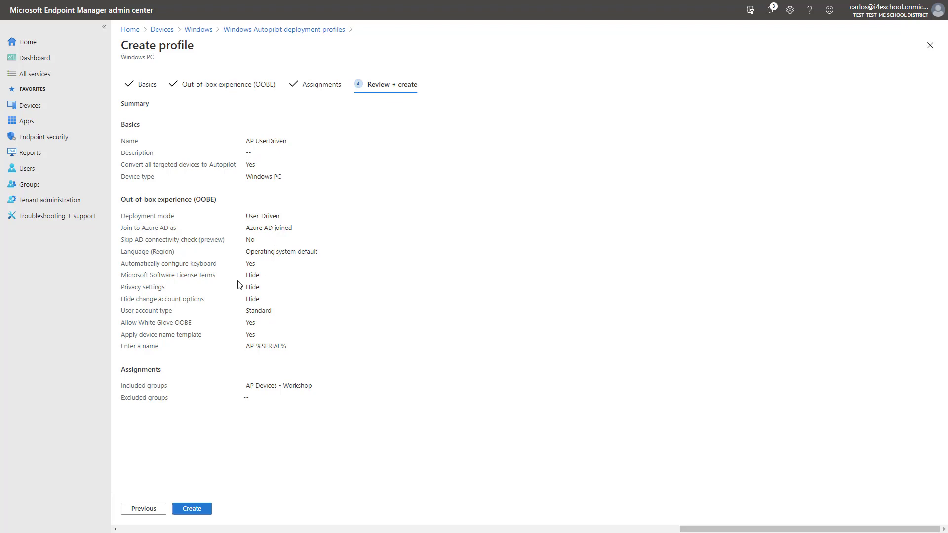
pyautogui.click(192, 509)
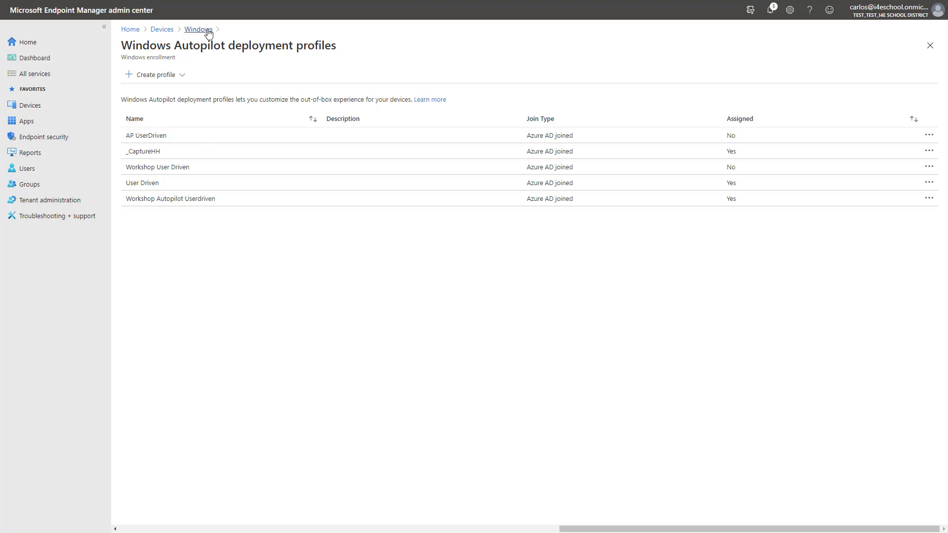
# Step: Go to the Windows Autopilot devices in Windows enrollment and start a device import, browsing for the CSV file
pyautogui.click(190, 30)
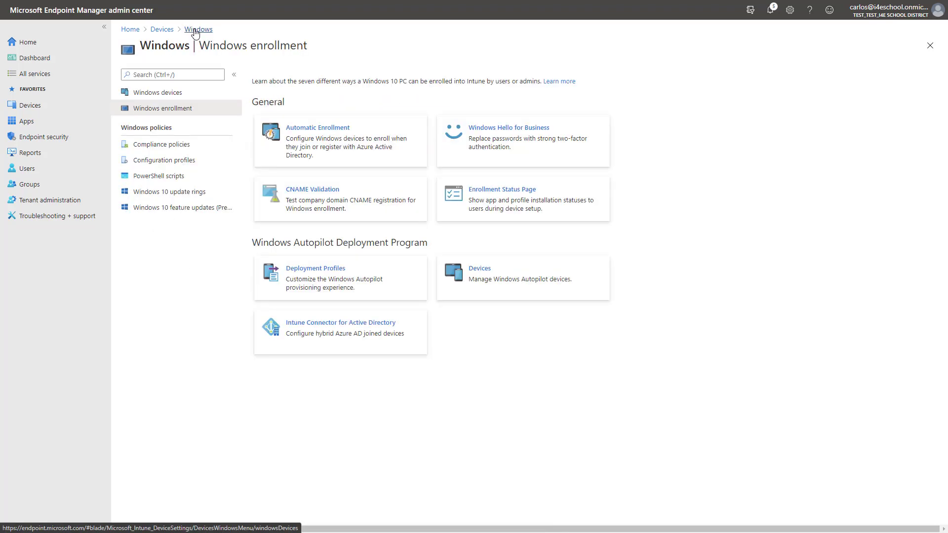
pyautogui.click(475, 270)
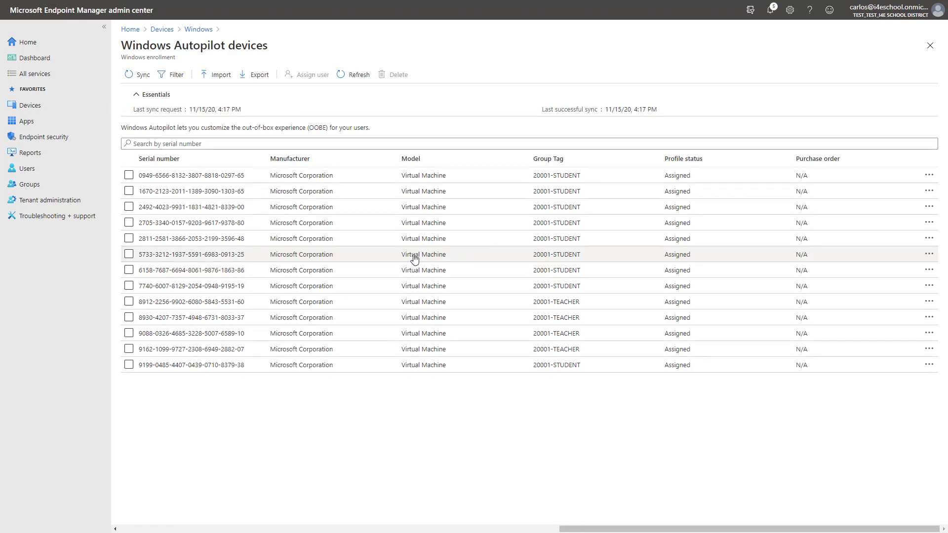
pyautogui.click(220, 77)
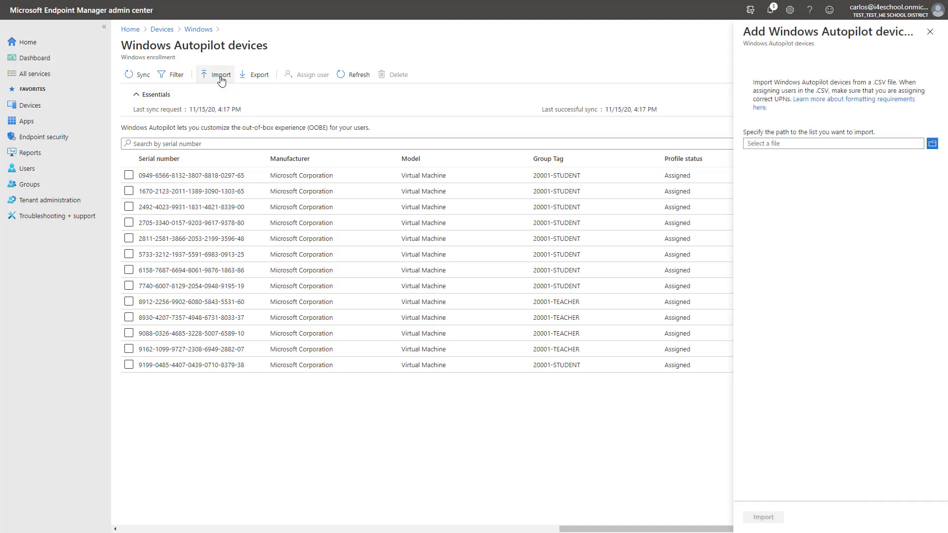
pyautogui.click(932, 144)
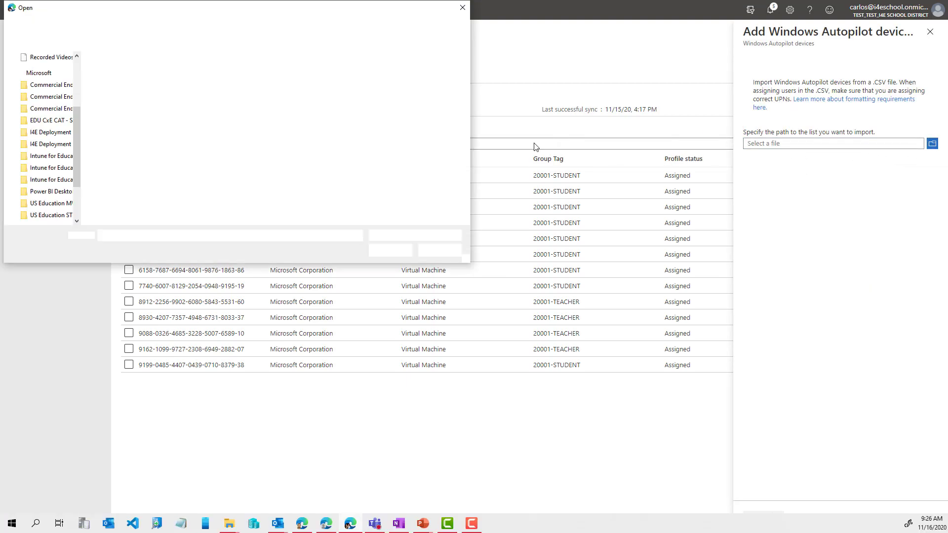
# Step: View AP Demo.csv in Notepad and examine its column headers, hardware hash and group tag, then close it
pyautogui.click(114, 73)
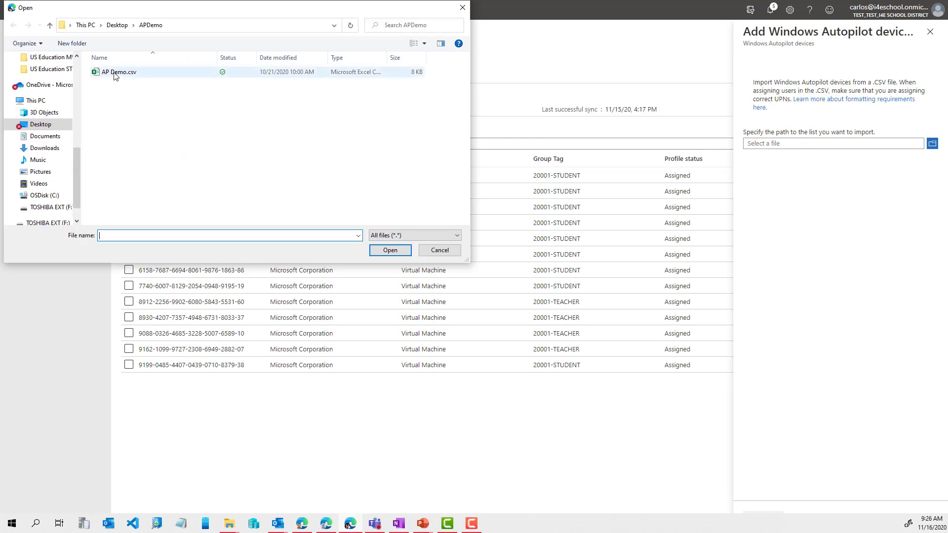
pyautogui.rightClick(114, 73)
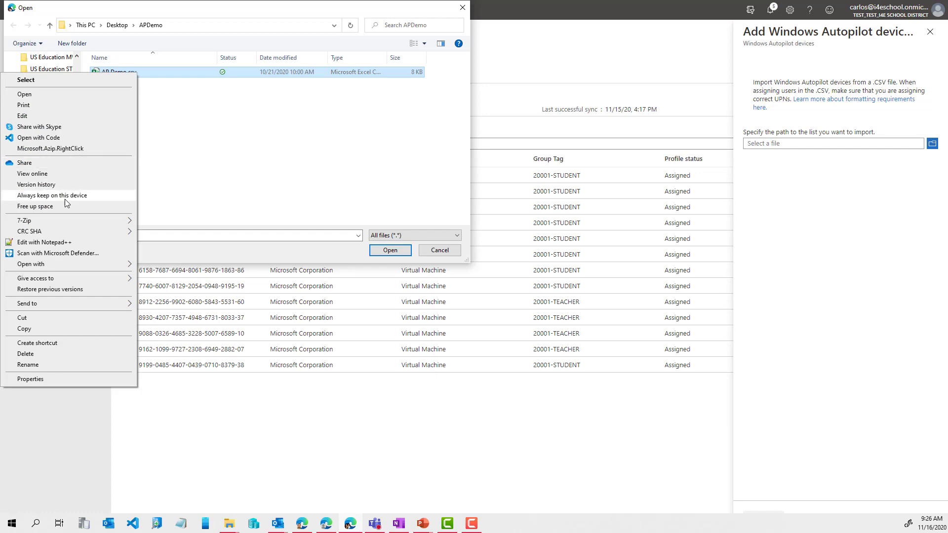
pyautogui.moveTo(63, 264)
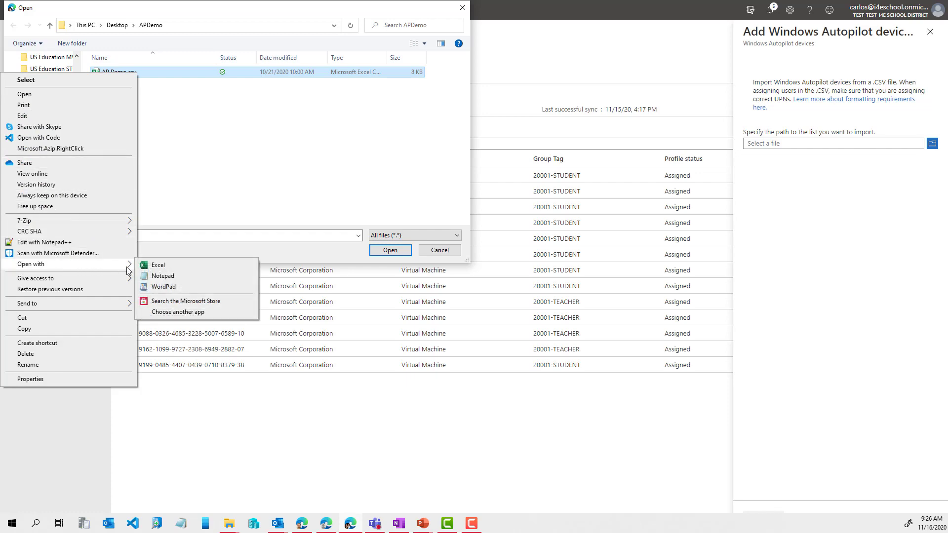
pyautogui.click(167, 281)
pyautogui.moveTo(403, 153); pyautogui.dragTo(243, 114)
pyautogui.moveTo(652, 322); pyautogui.dragTo(822, 401)
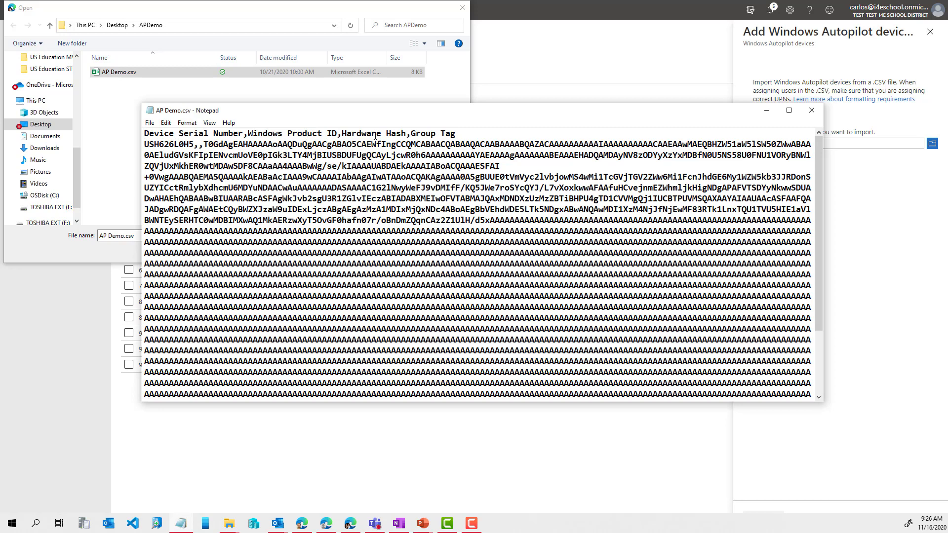
pyautogui.moveTo(406, 134); pyautogui.dragTo(351, 134)
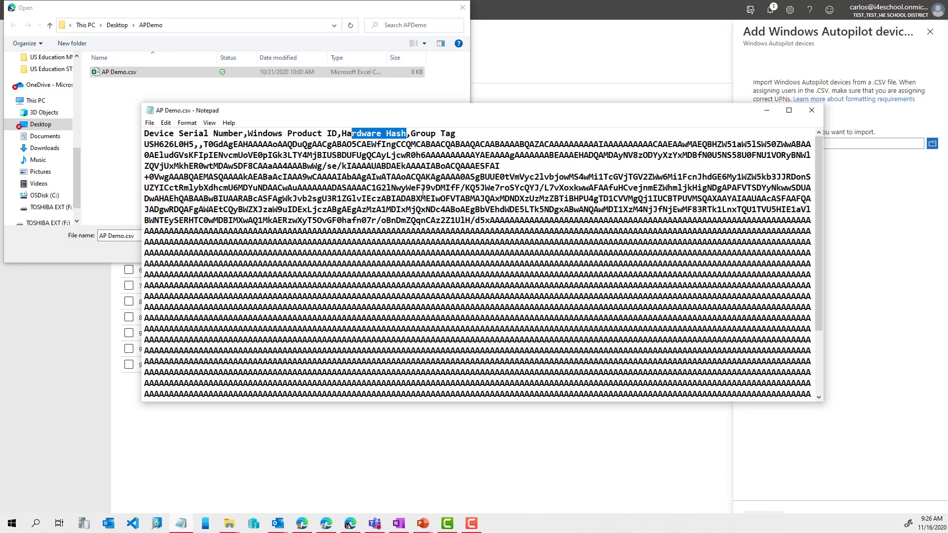
pyautogui.click(459, 135)
pyautogui.moveTo(819, 329); pyautogui.dragTo(823, 391)
pyautogui.moveTo(314, 384); pyautogui.dragTo(273, 384)
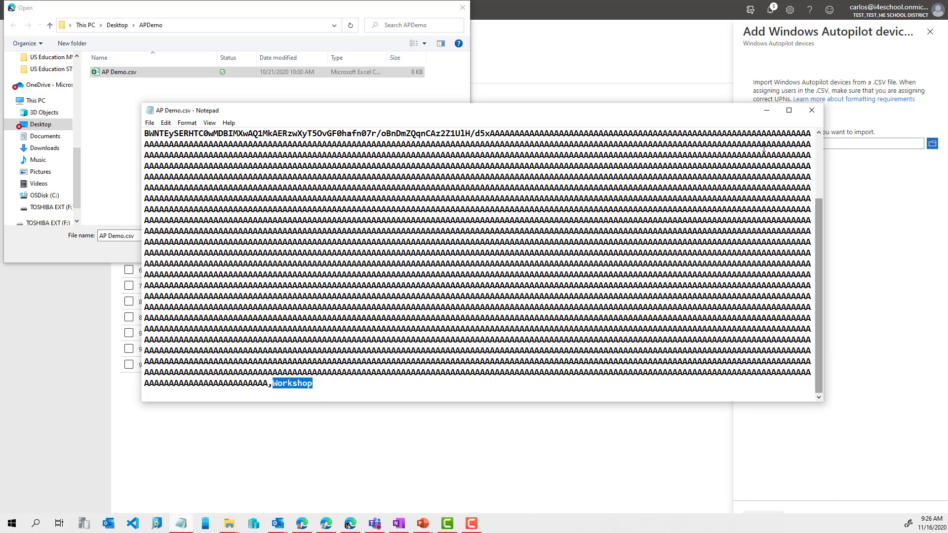
pyautogui.click(812, 111)
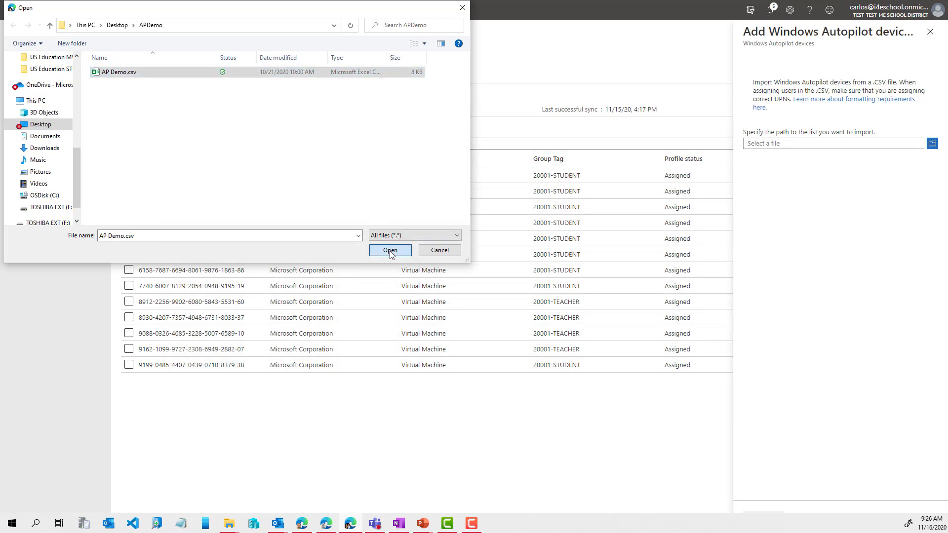
# Step: Choose AP Demo.csv as the device list and import it into Windows Autopilot devices
pyautogui.click(390, 250)
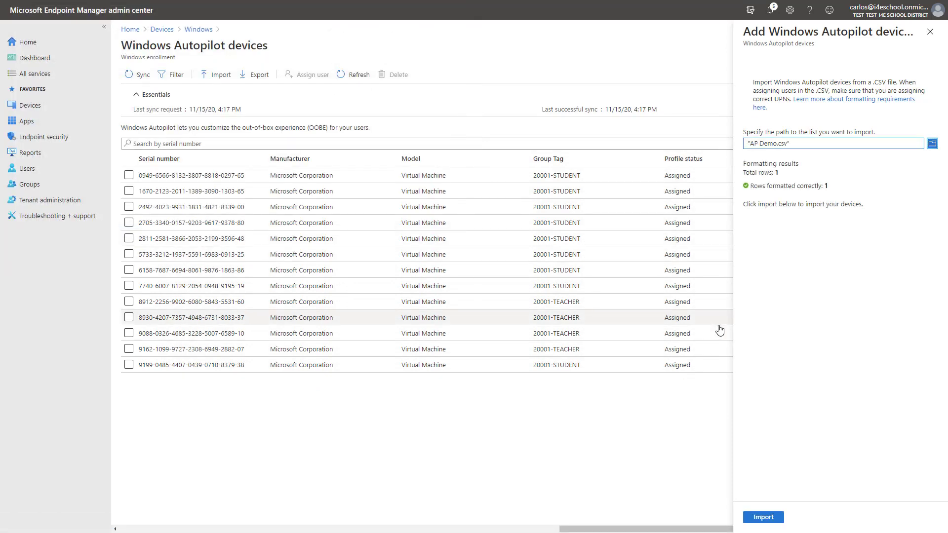
pyautogui.click(764, 518)
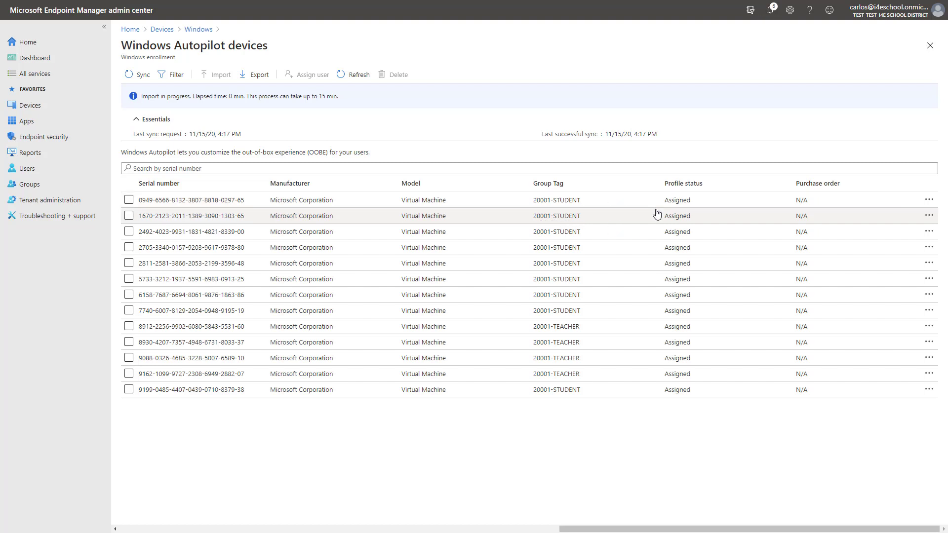
# Step: Open the details of the first Autopilot device in the list and examine its group tag
pyautogui.click(680, 205)
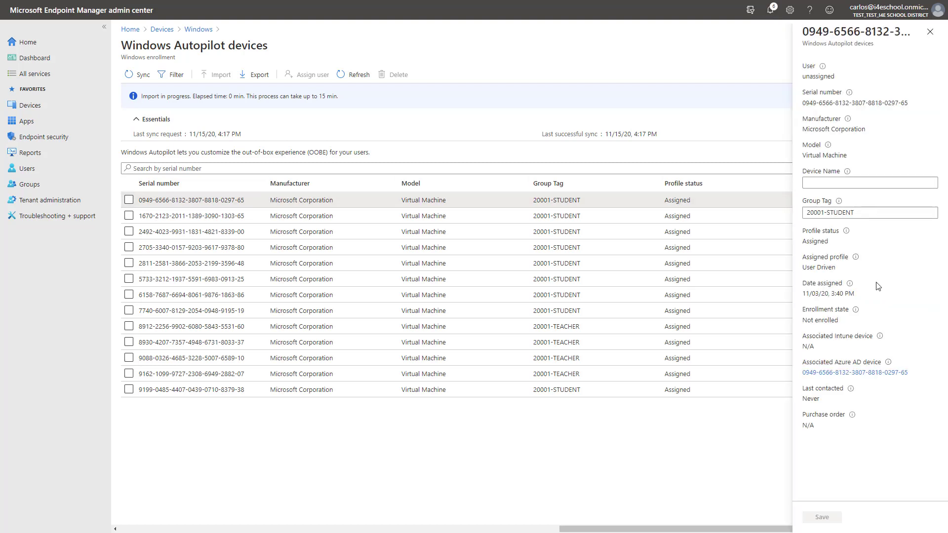
pyautogui.click(866, 214)
pyautogui.moveTo(866, 214); pyautogui.dragTo(805, 214)
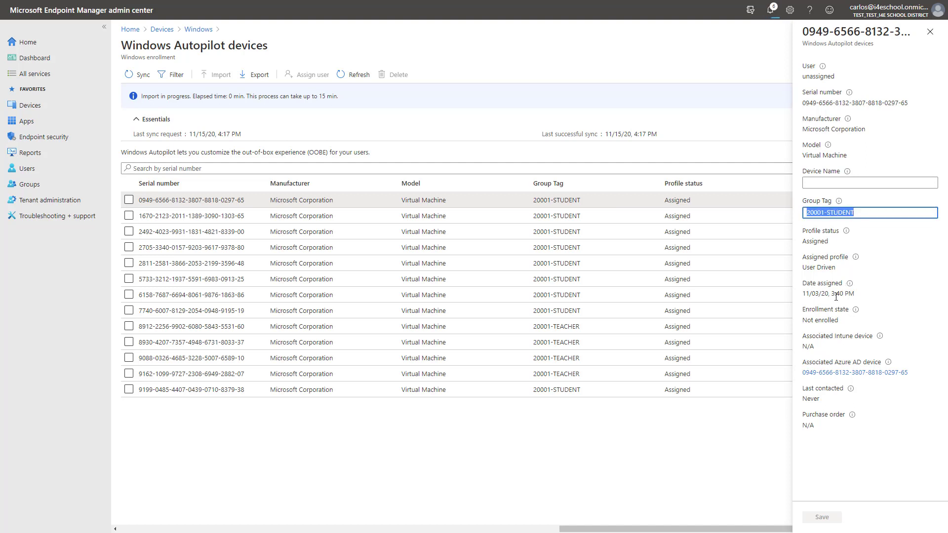